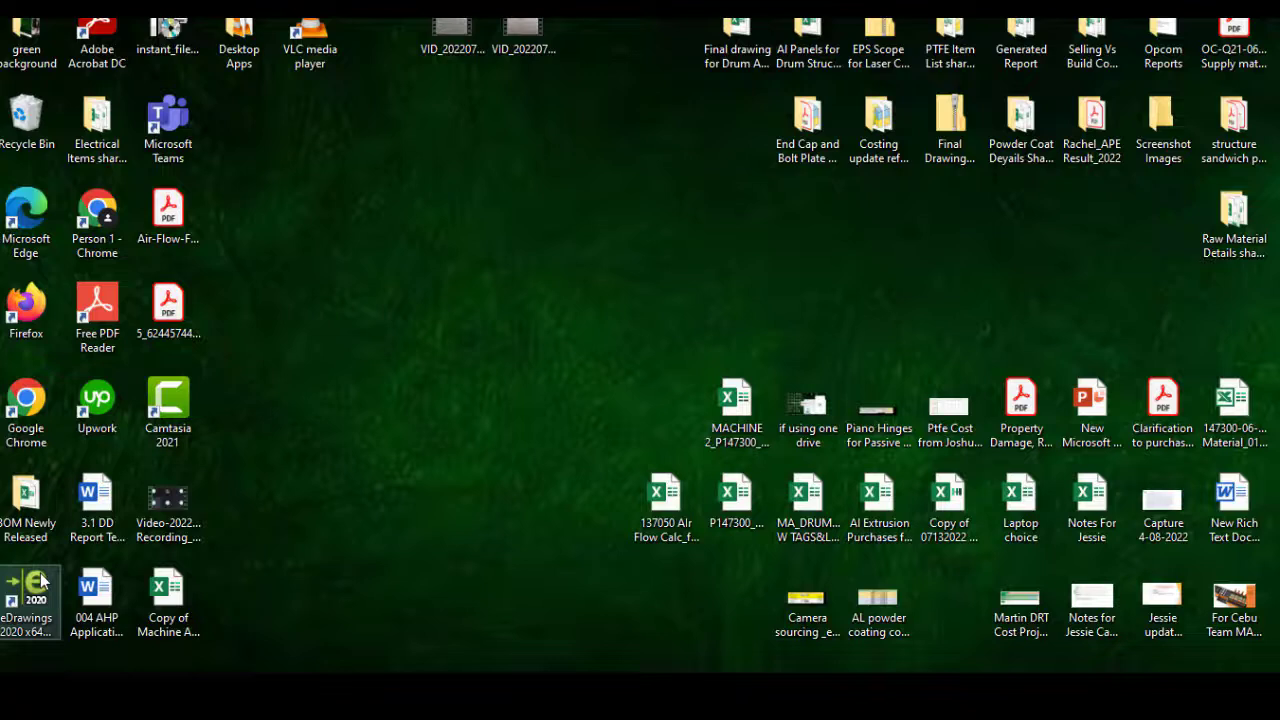
- Move the eDrawings 2020 desktop shortcut to mid-desktop and back, then deselect it
drag(40, 580, 368, 450)
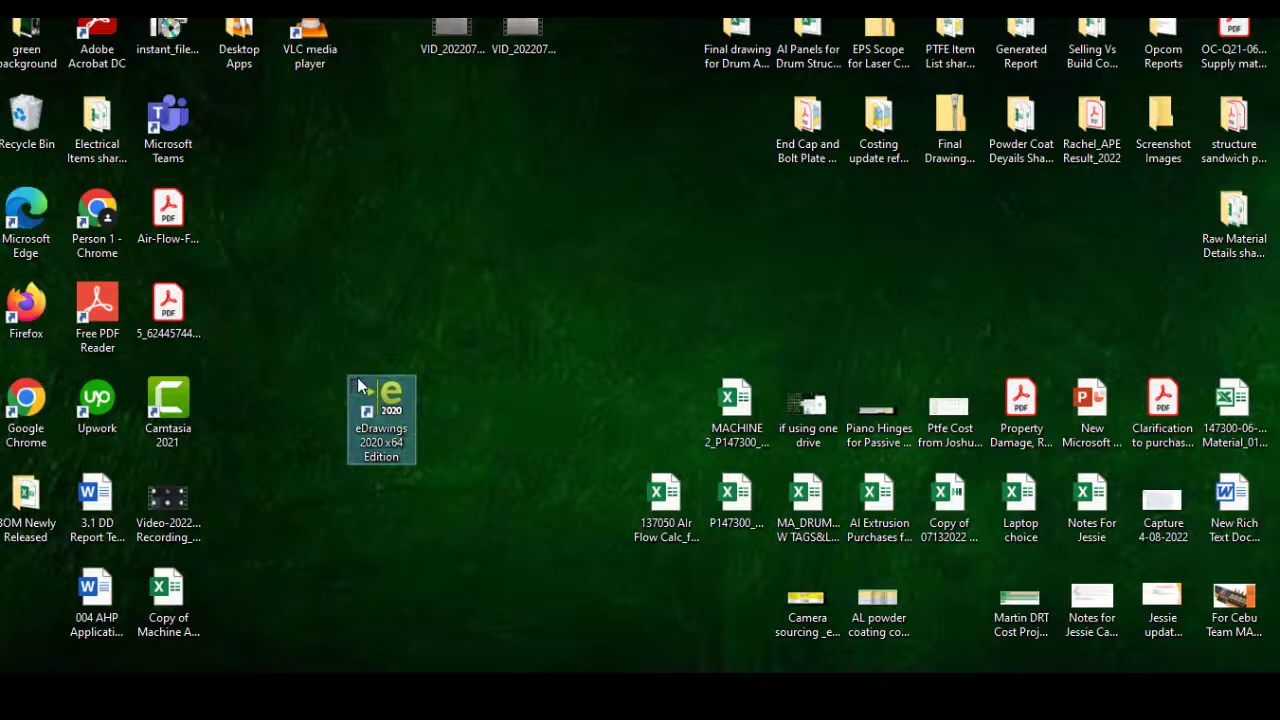
drag(381, 452, 12, 565)
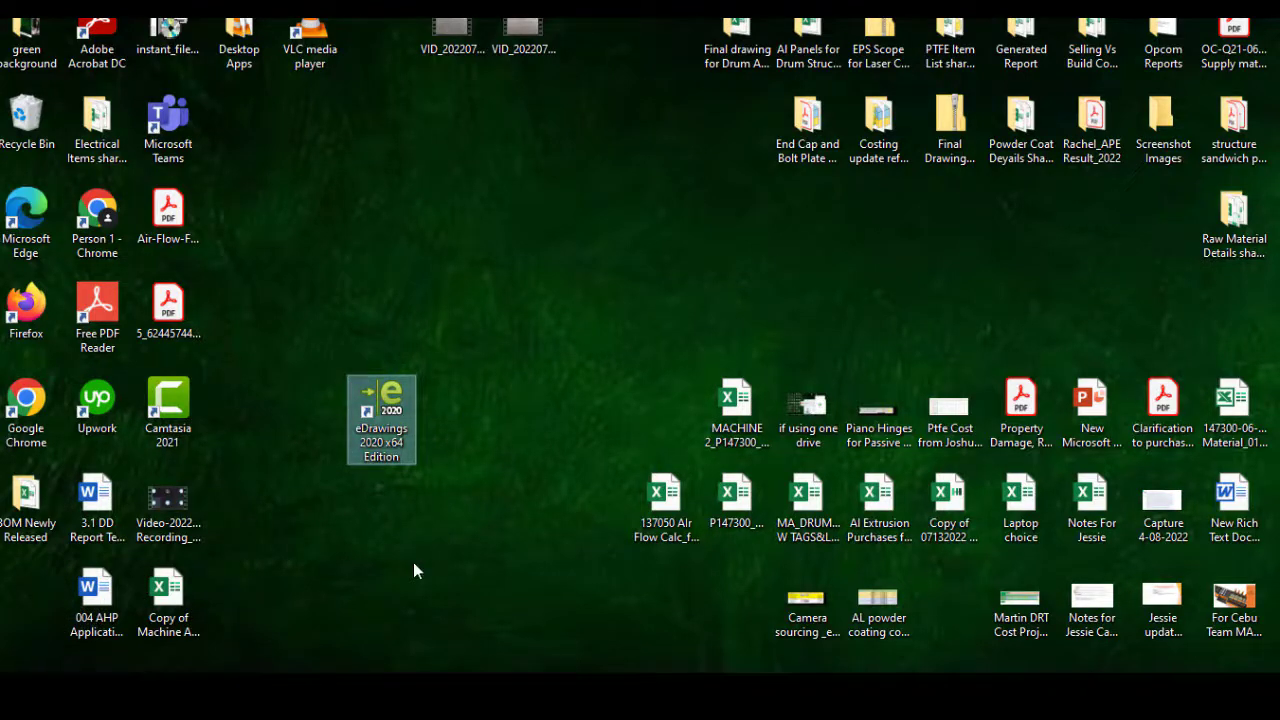
click(523, 405)
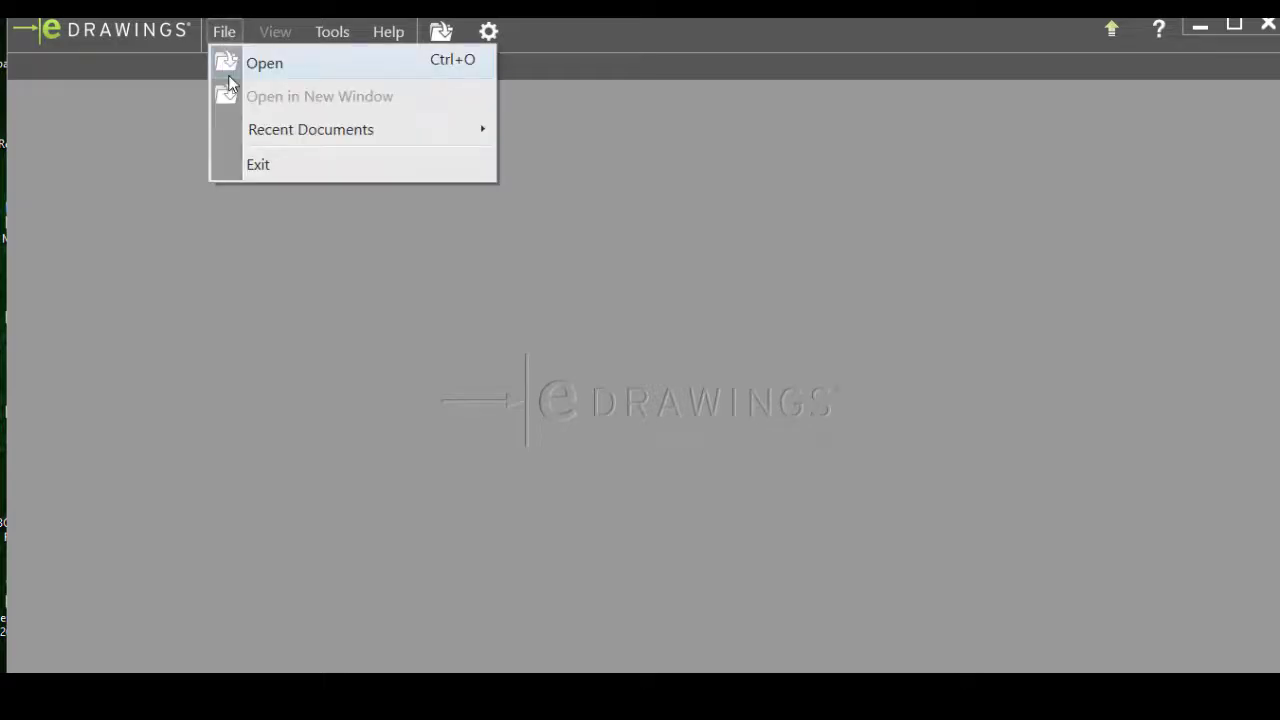
- Bring up the Open dialog to choose the 147300-07-V117.easm assembly
click(263, 66)
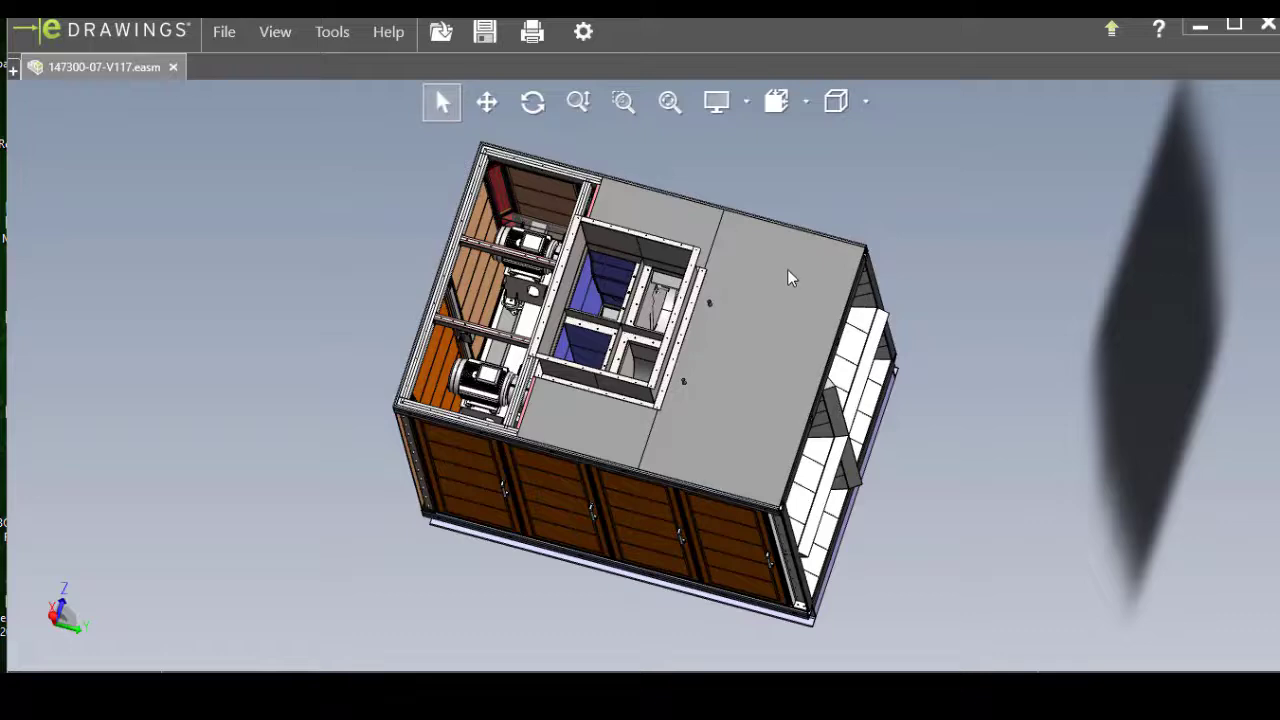
- Select the roof plastic sheet on top, then pan the cabinet leftward
click(758, 282)
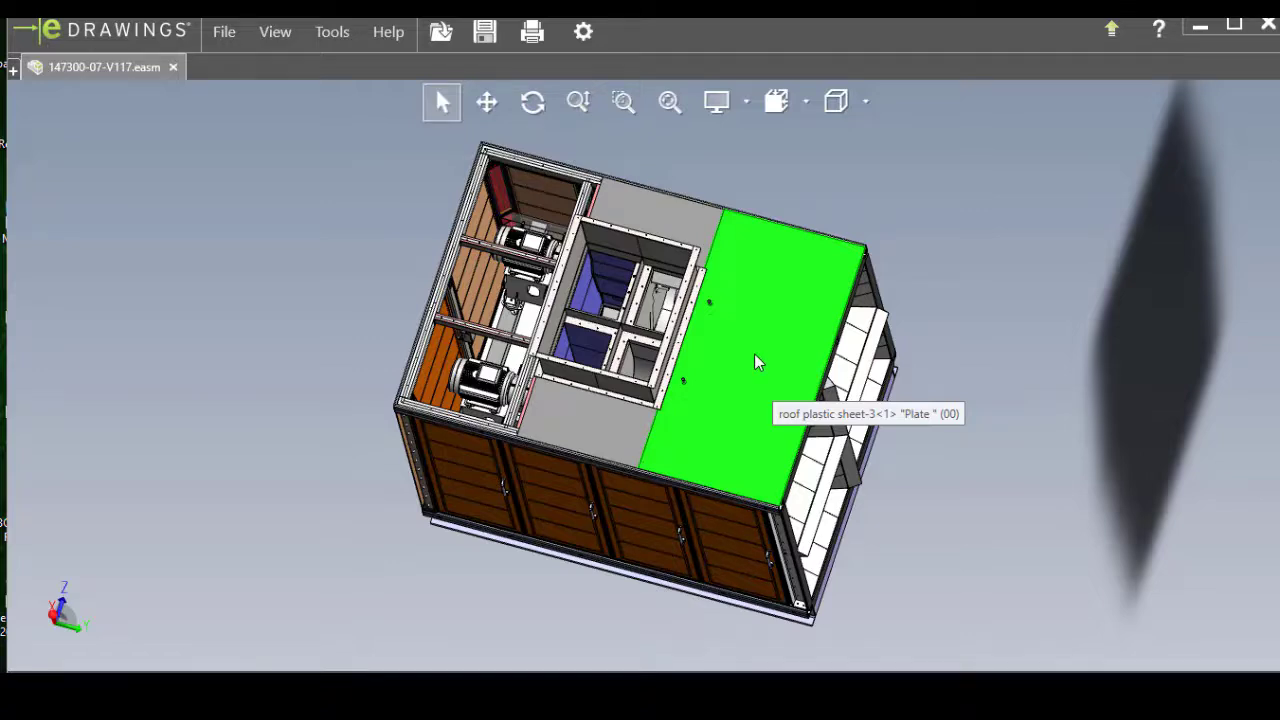
click(487, 101)
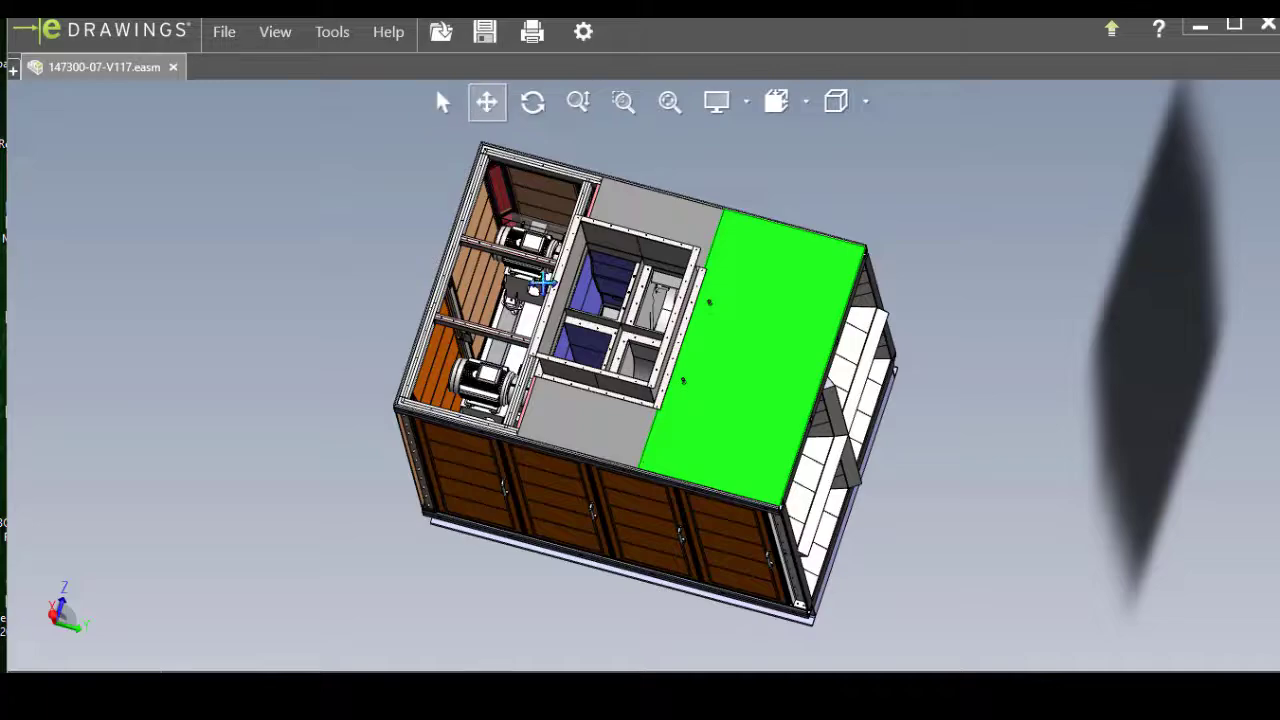
mouse_move(541, 284)
mouse_down()
mouse_move(349, 336)
mouse_move(441, 291)
mouse_move(863, 182)
mouse_move(629, 268)
mouse_move(546, 268)
mouse_up()
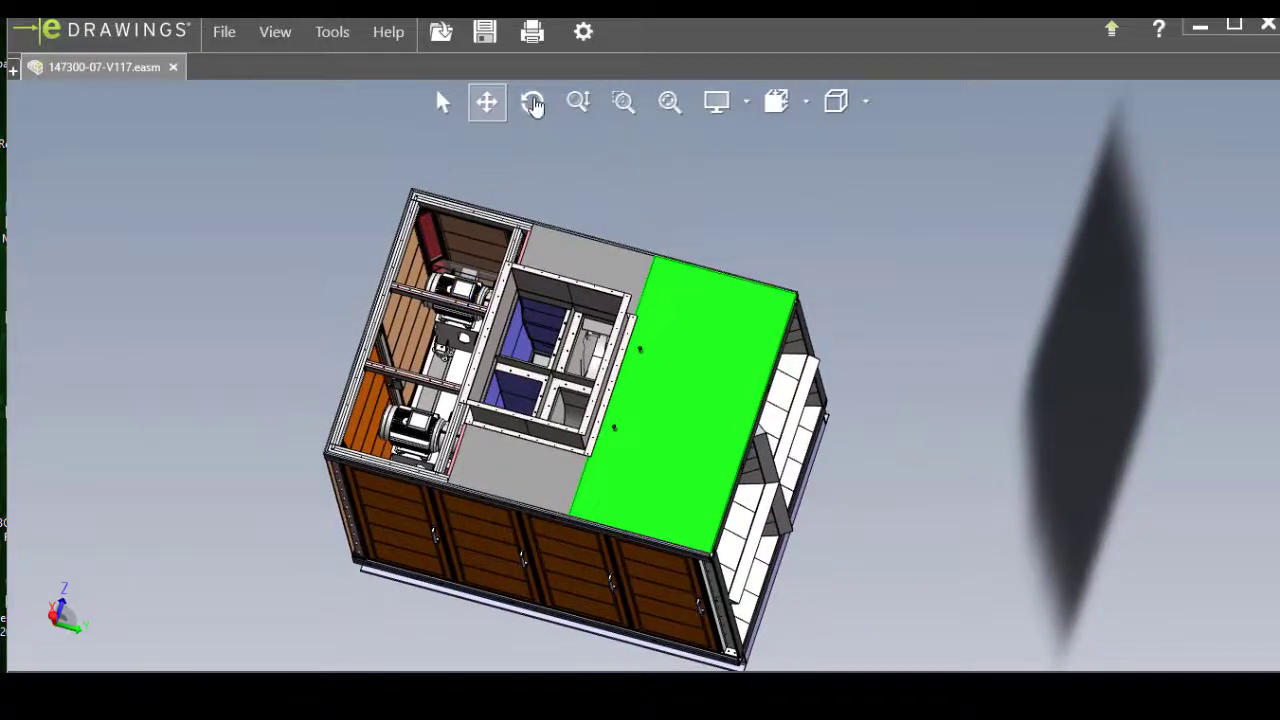
- Rotate the cabinet to face its orange doors, zoom to inspect, then fit it to the view
click(533, 104)
mouse_move(480, 400)
mouse_down()
mouse_move(460, 436)
mouse_move(709, 508)
mouse_move(829, 423)
mouse_move(289, 460)
mouse_move(480, 447)
mouse_move(337, 451)
mouse_move(720, 529)
mouse_move(377, 529)
mouse_move(789, 459)
mouse_move(911, 303)
mouse_move(734, 346)
mouse_move(617, 417)
mouse_move(531, 576)
mouse_move(577, 400)
mouse_move(731, 517)
mouse_move(557, 320)
mouse_move(721, 416)
mouse_move(651, 514)
mouse_move(271, 449)
mouse_move(551, 400)
mouse_move(798, 425)
mouse_move(686, 317)
mouse_move(651, 386)
mouse_move(620, 214)
mouse_move(660, 352)
mouse_up()
click(578, 102)
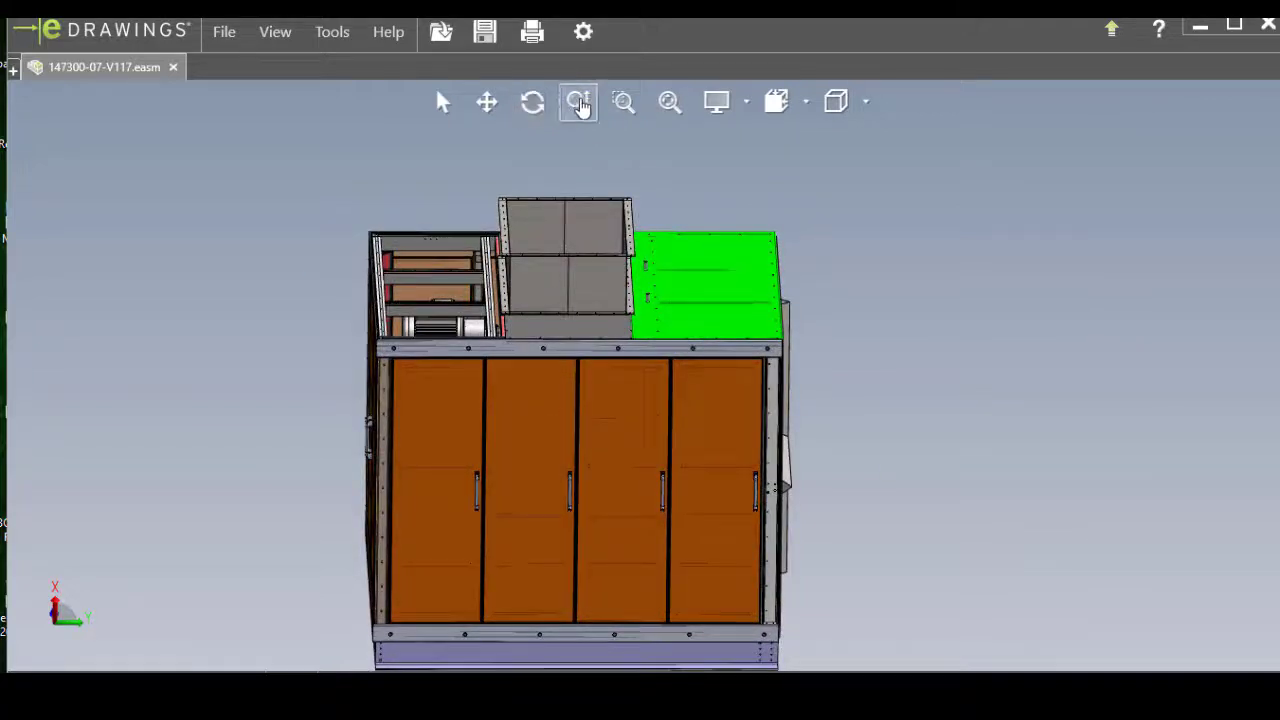
scroll(585, 385, down, 2)
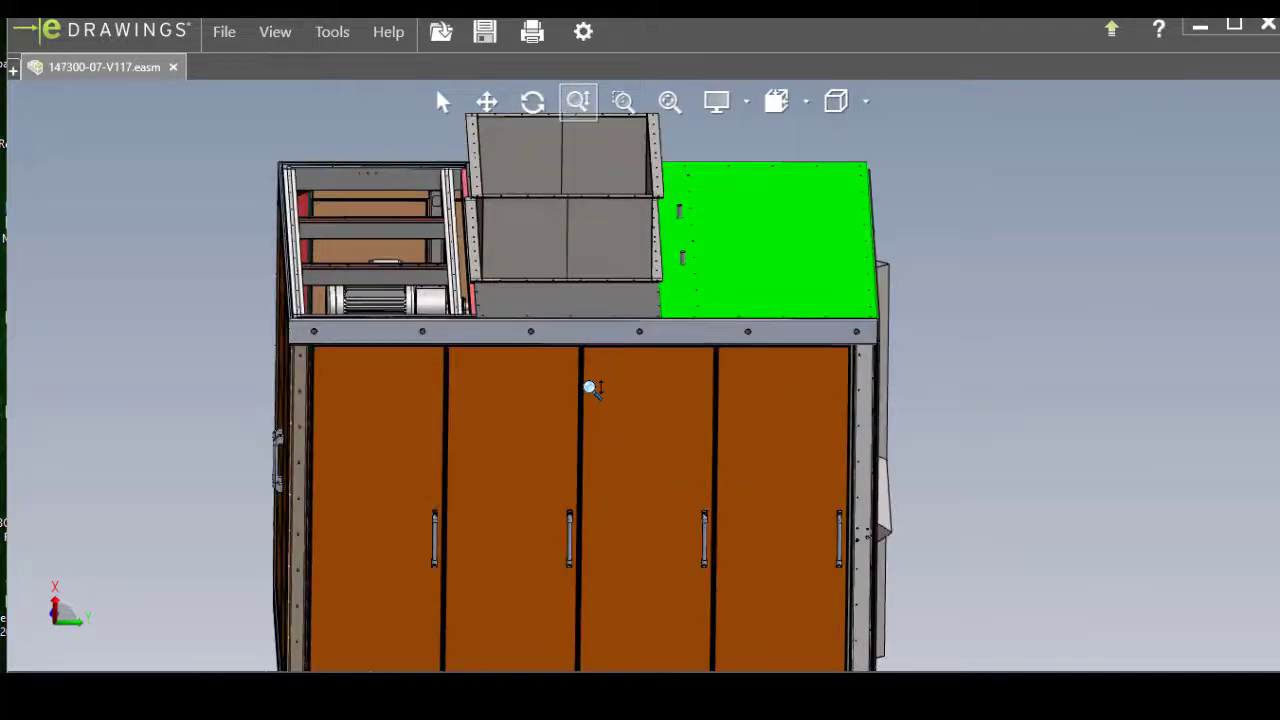
scroll(600, 386, up, 3)
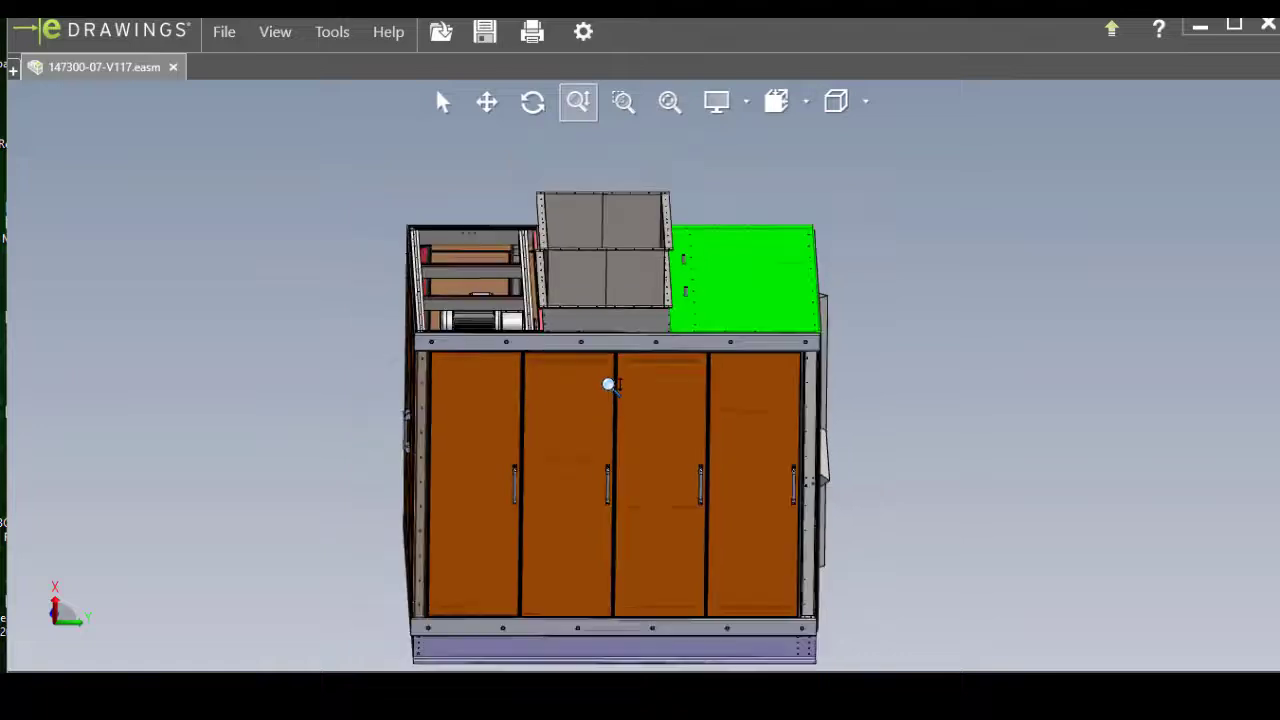
scroll(608, 388, down, 1)
scroll(608, 390, up, 2)
scroll(608, 390, up, 2)
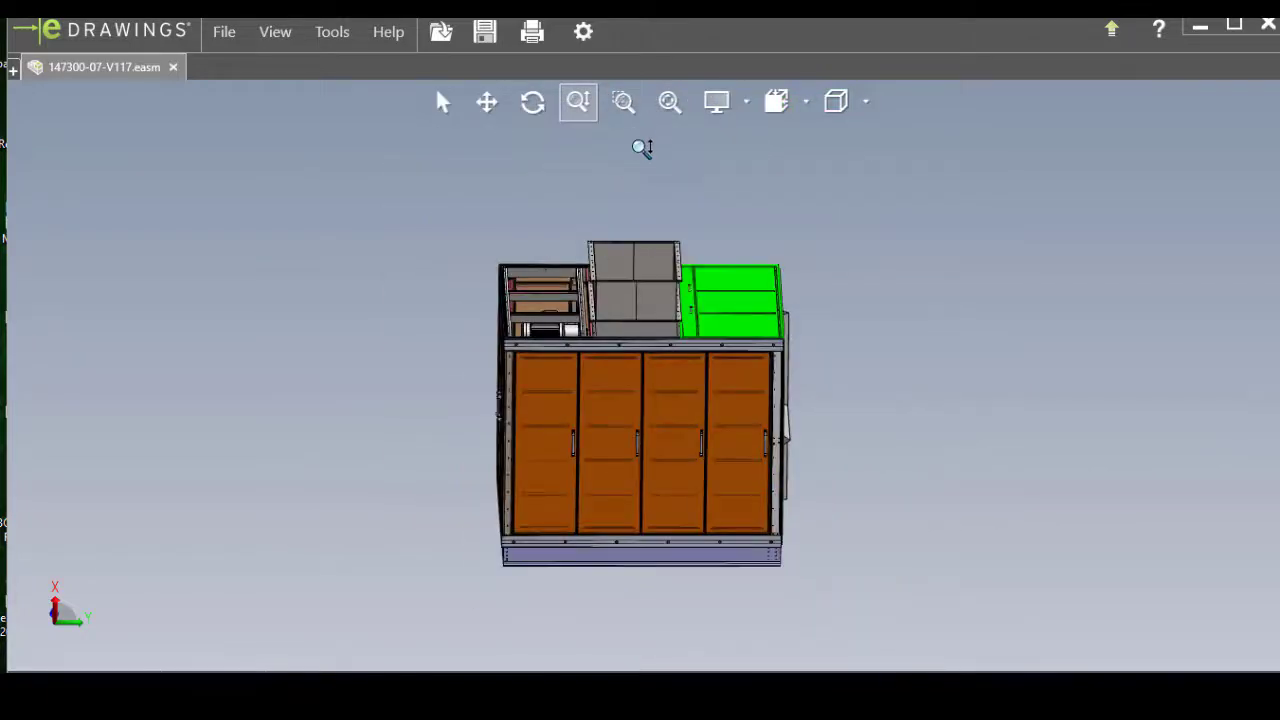
click(623, 106)
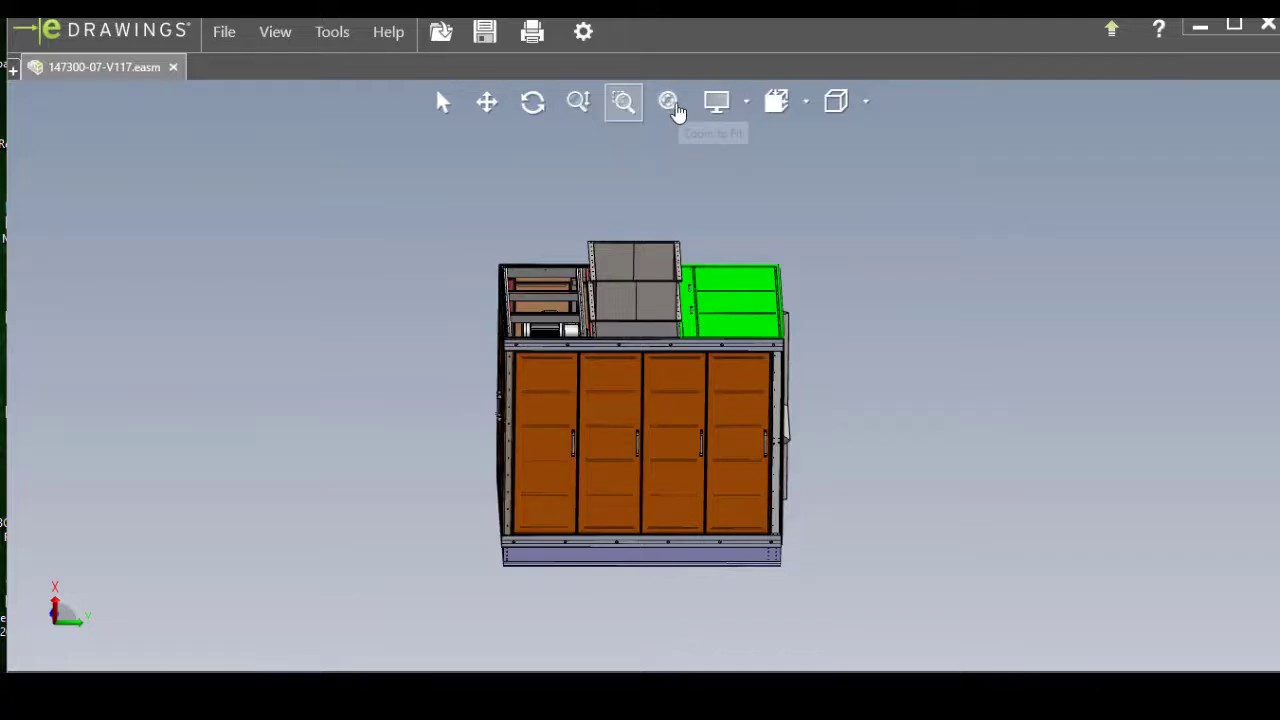
click(669, 102)
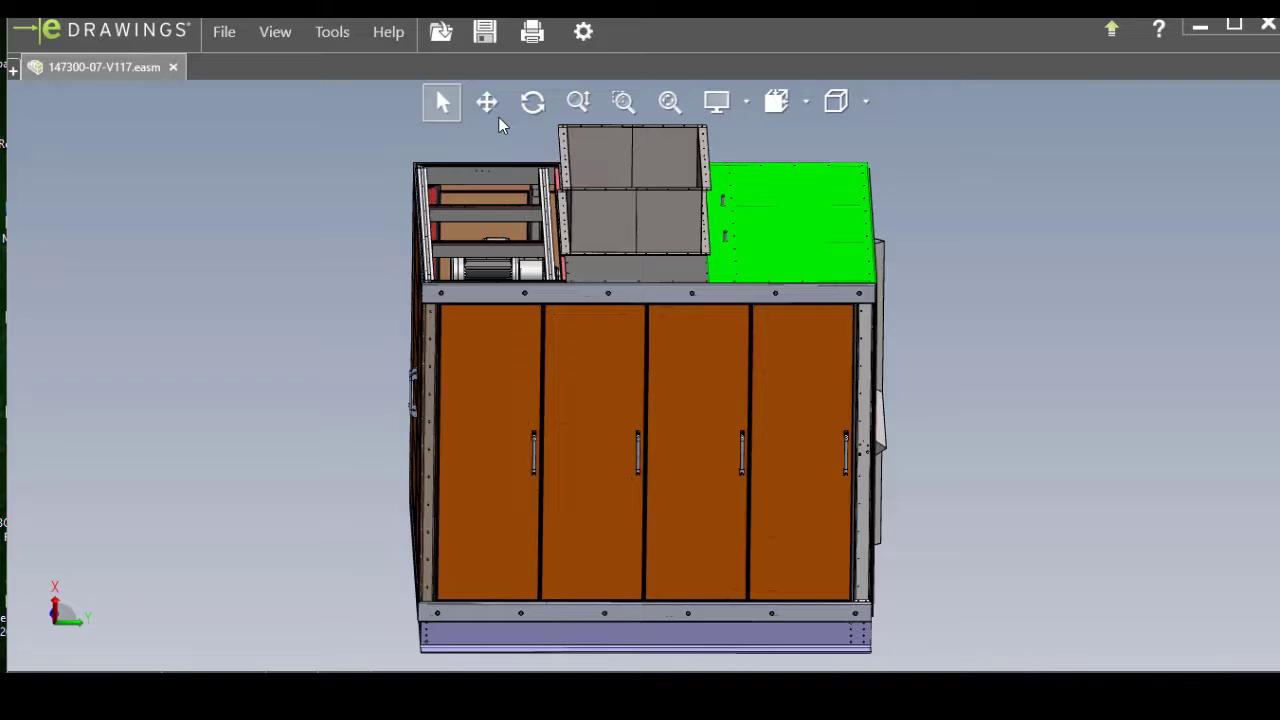
- Turn the cabinet to show its side fan bays and enable perspective display
click(538, 100)
drag(691, 457, 738, 128)
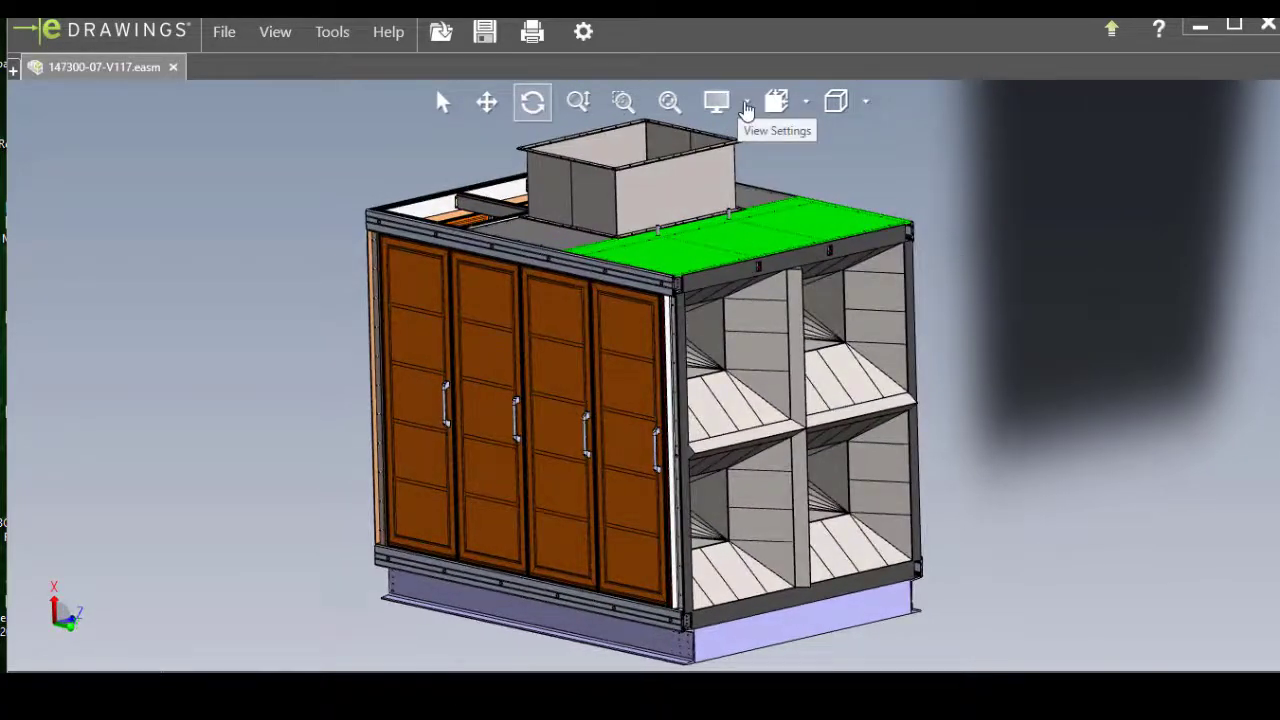
click(746, 104)
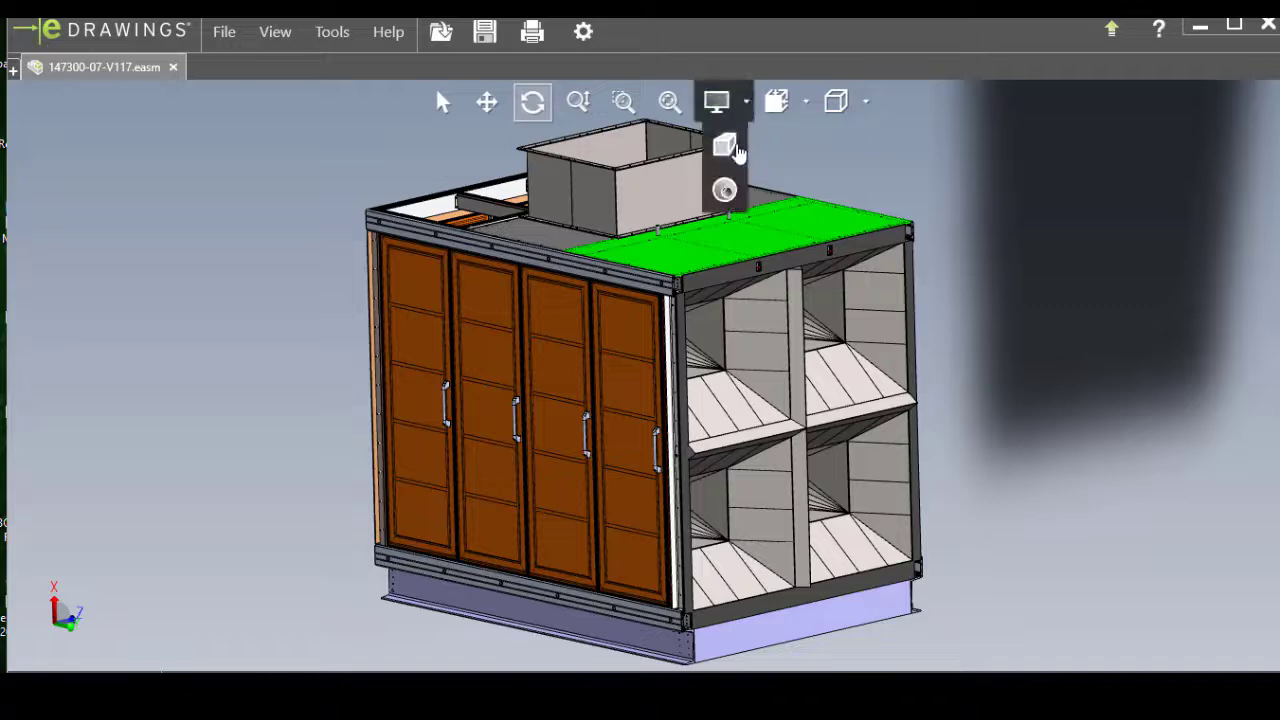
click(727, 148)
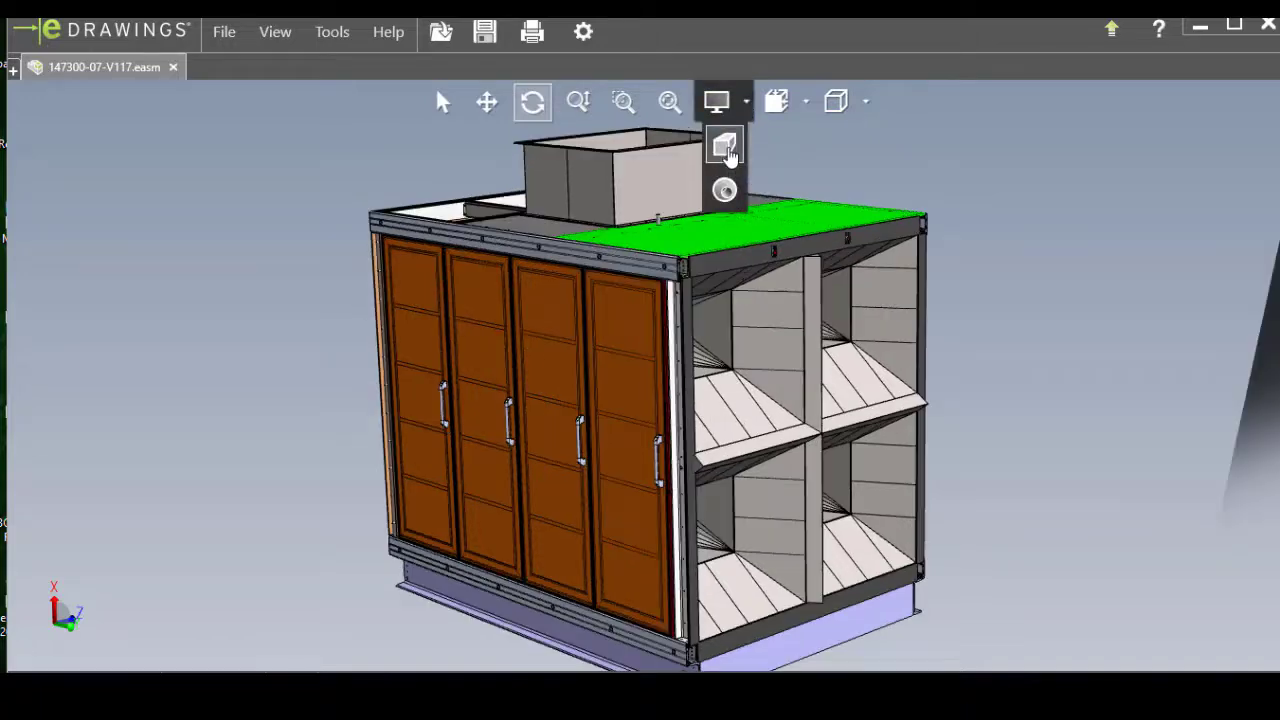
- Change the model shading in View Settings and rotate and zoom to a more frontal angle
drag(631, 309, 641, 318)
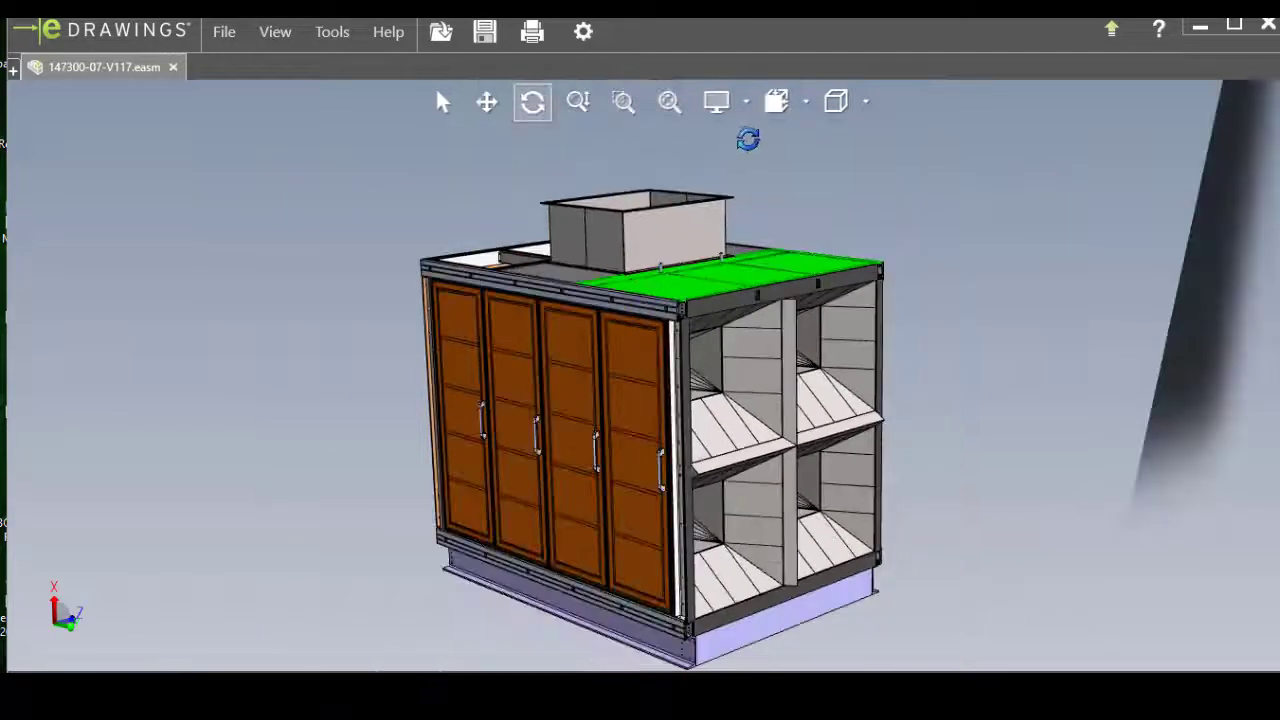
click(746, 101)
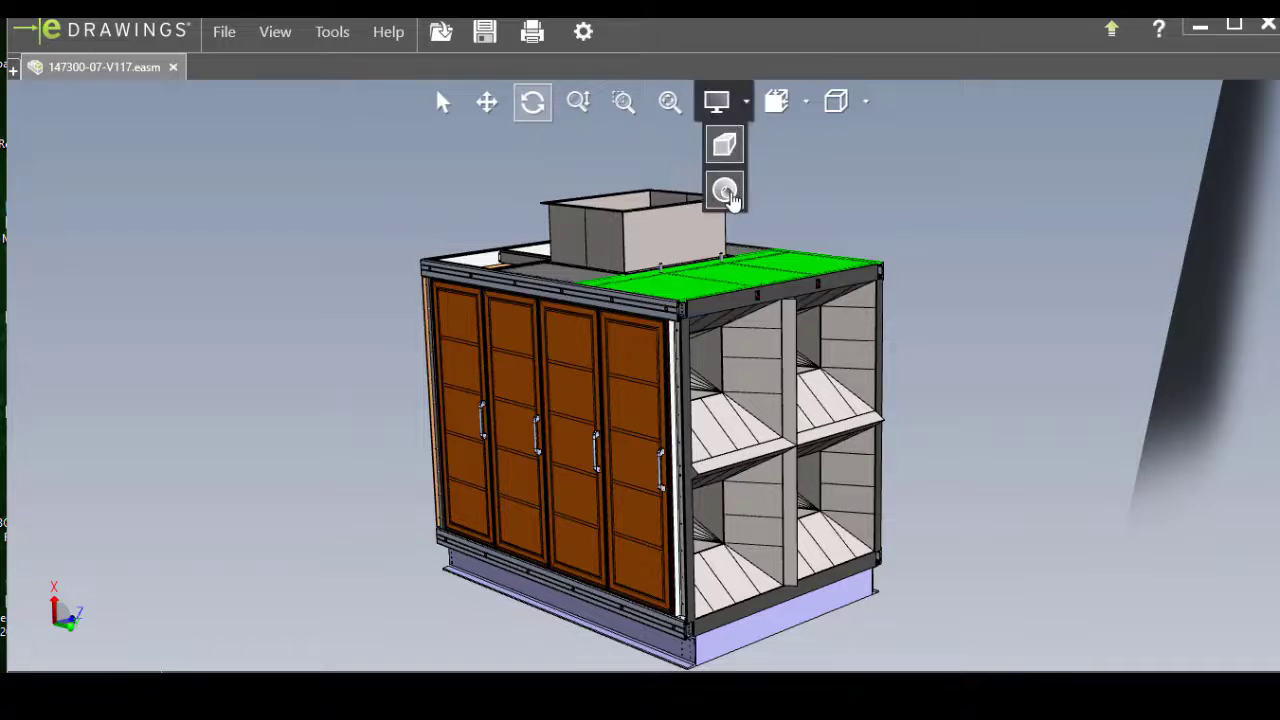
click(727, 192)
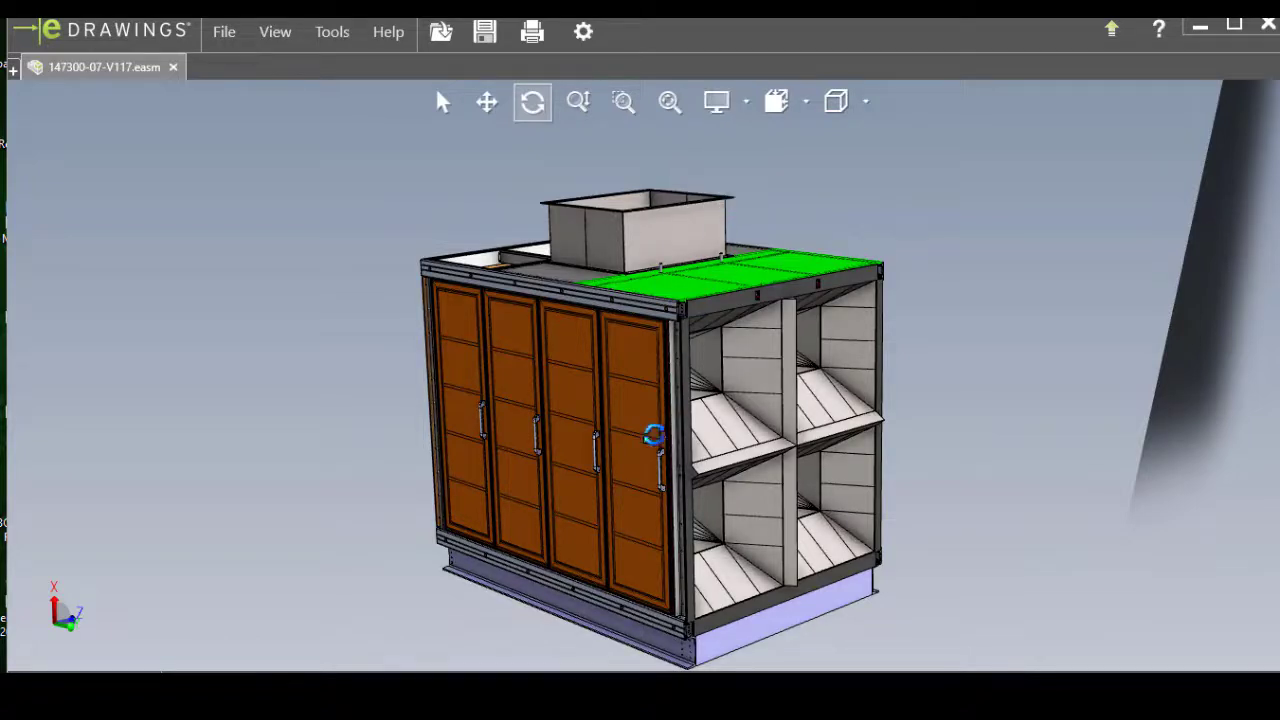
drag(652, 447, 651, 430)
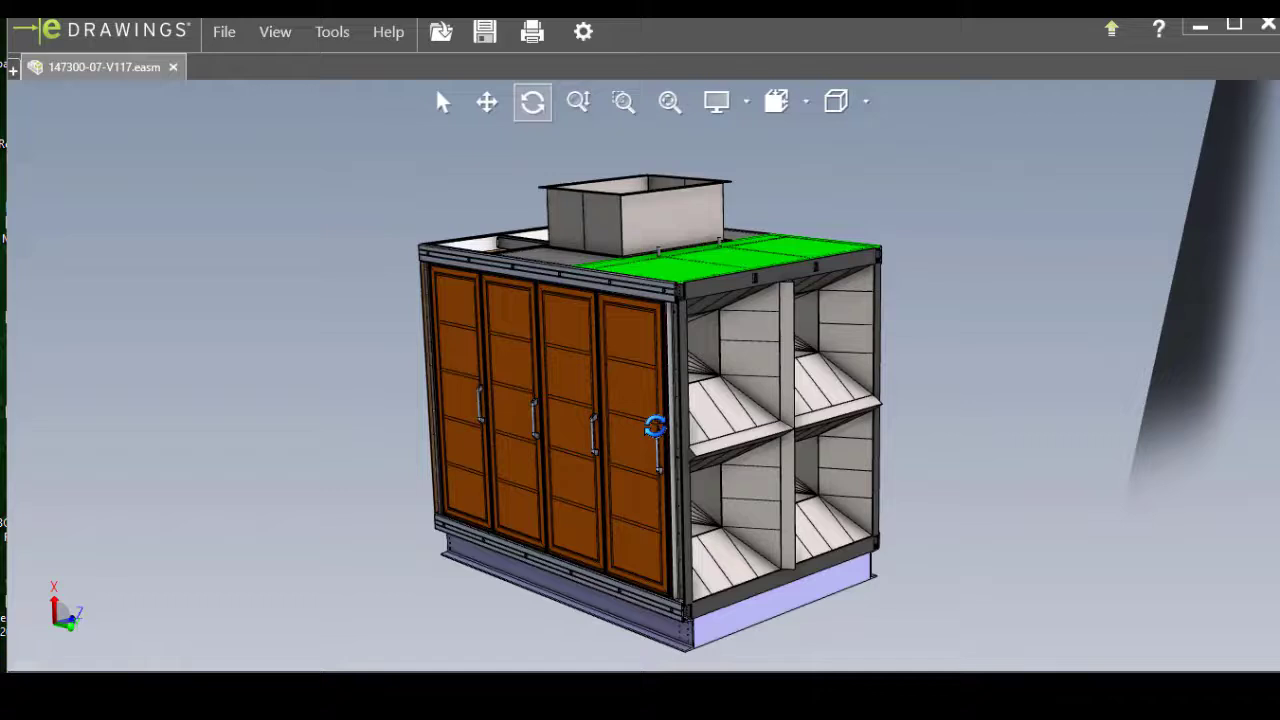
scroll(652, 430, up, 2)
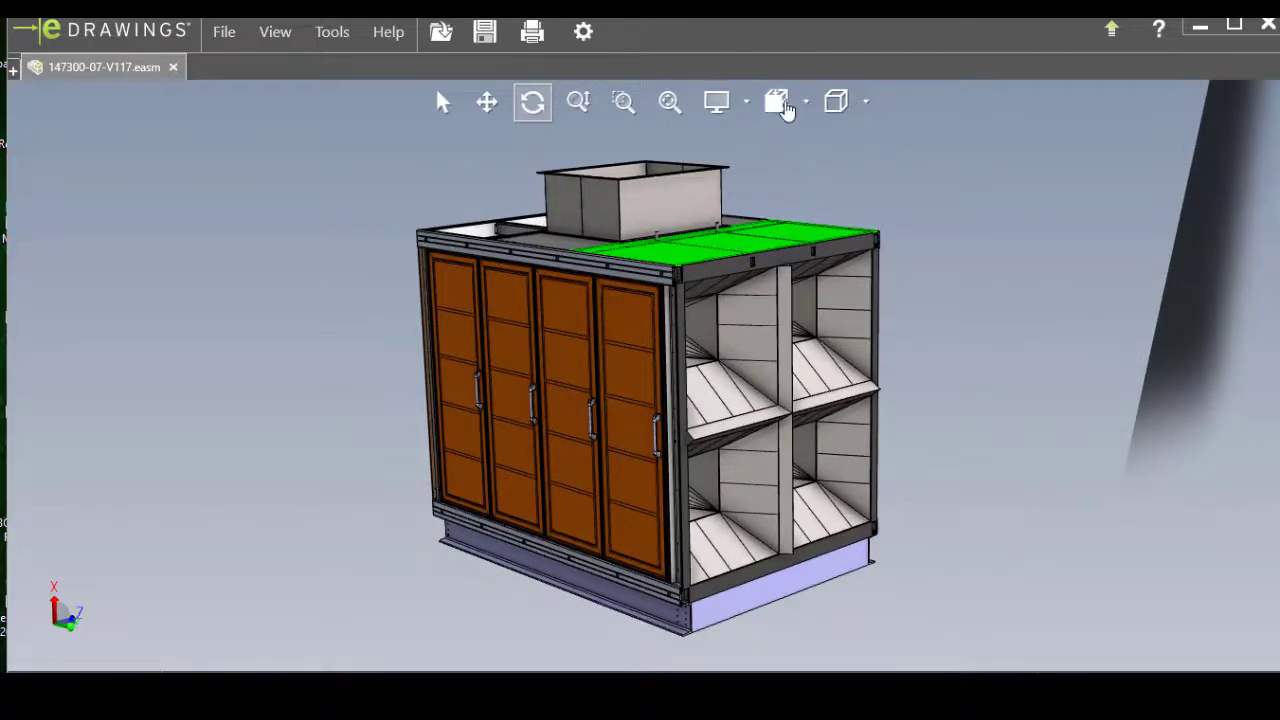
- Step through the top, isometric, front, side and back standard views, then orbit to a tilted door view
click(806, 108)
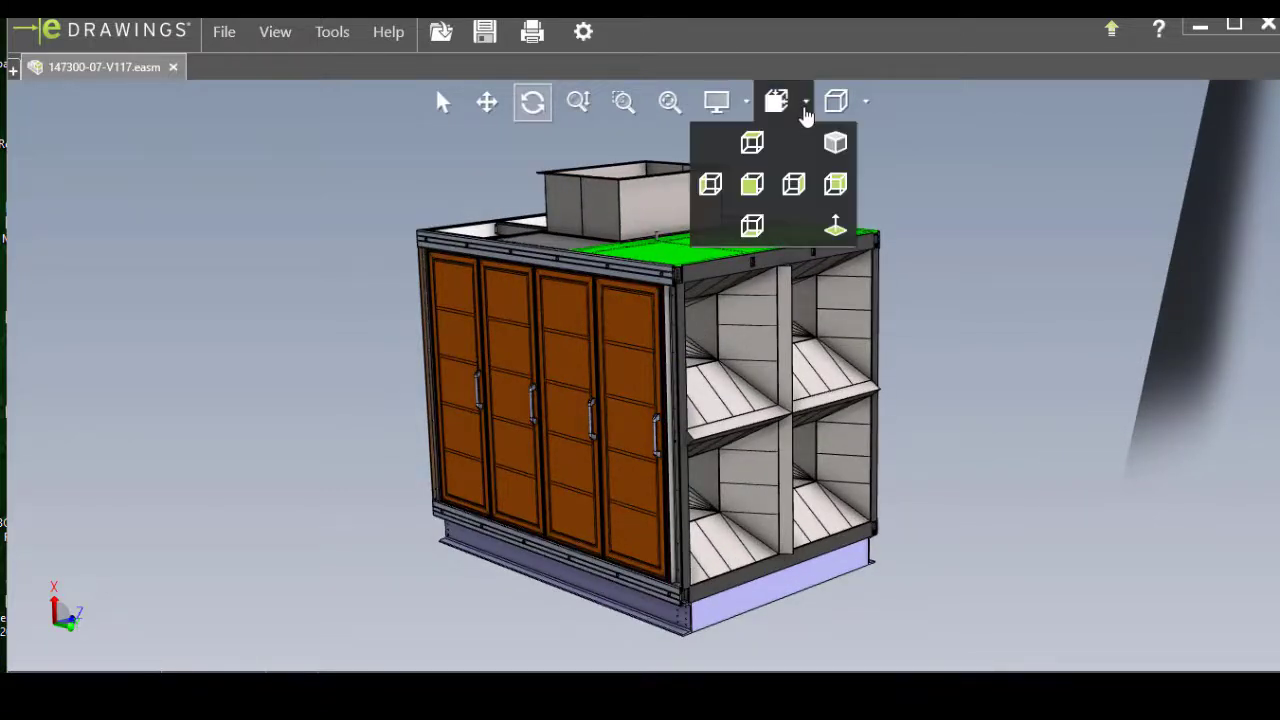
click(752, 145)
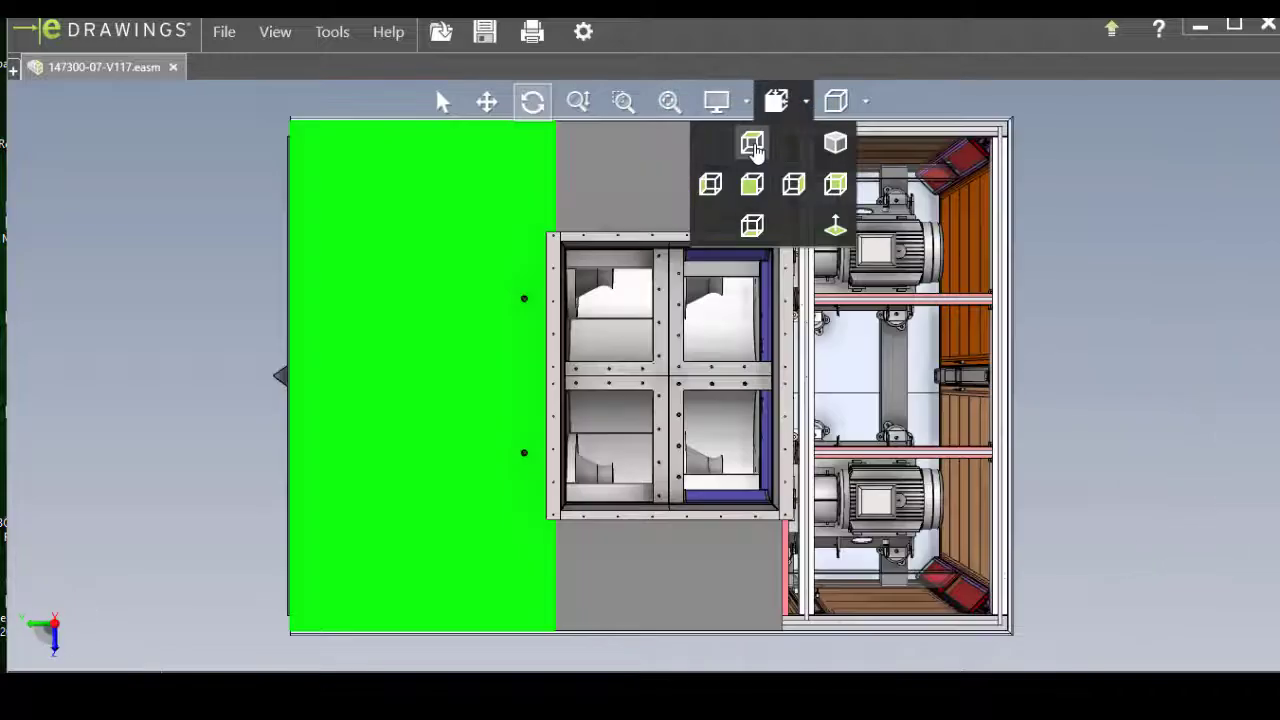
click(833, 143)
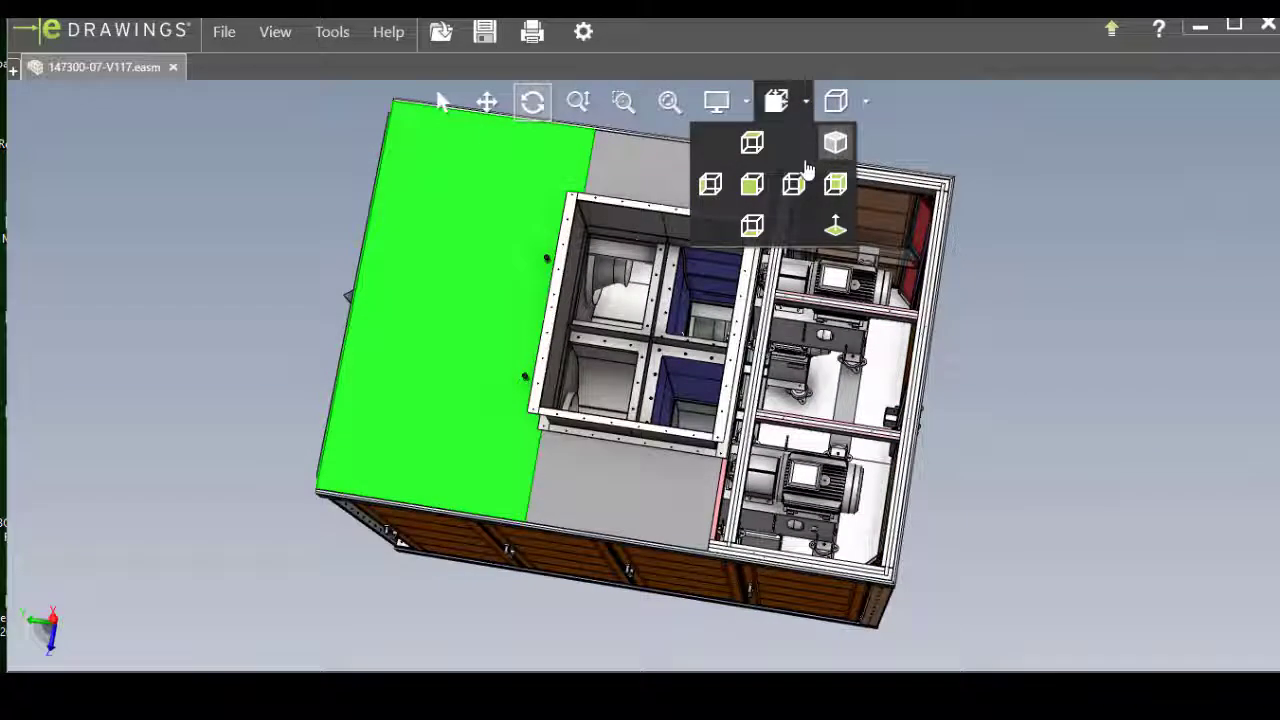
click(710, 186)
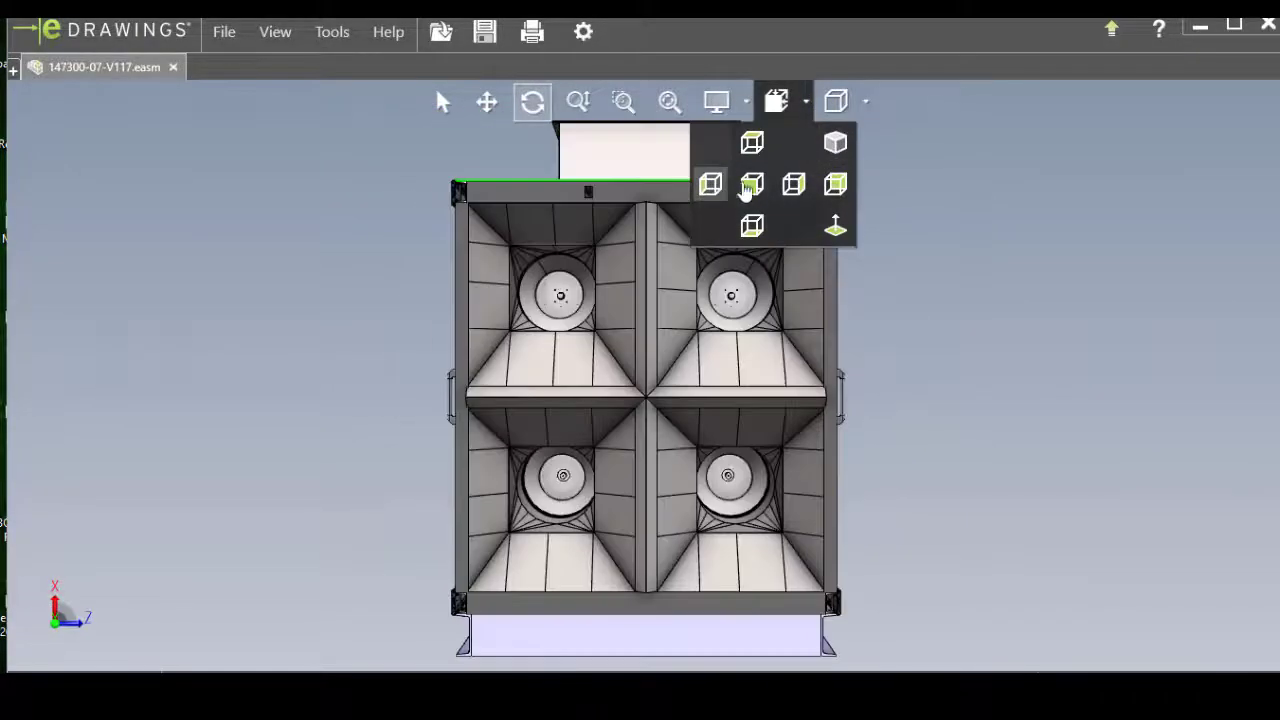
click(760, 188)
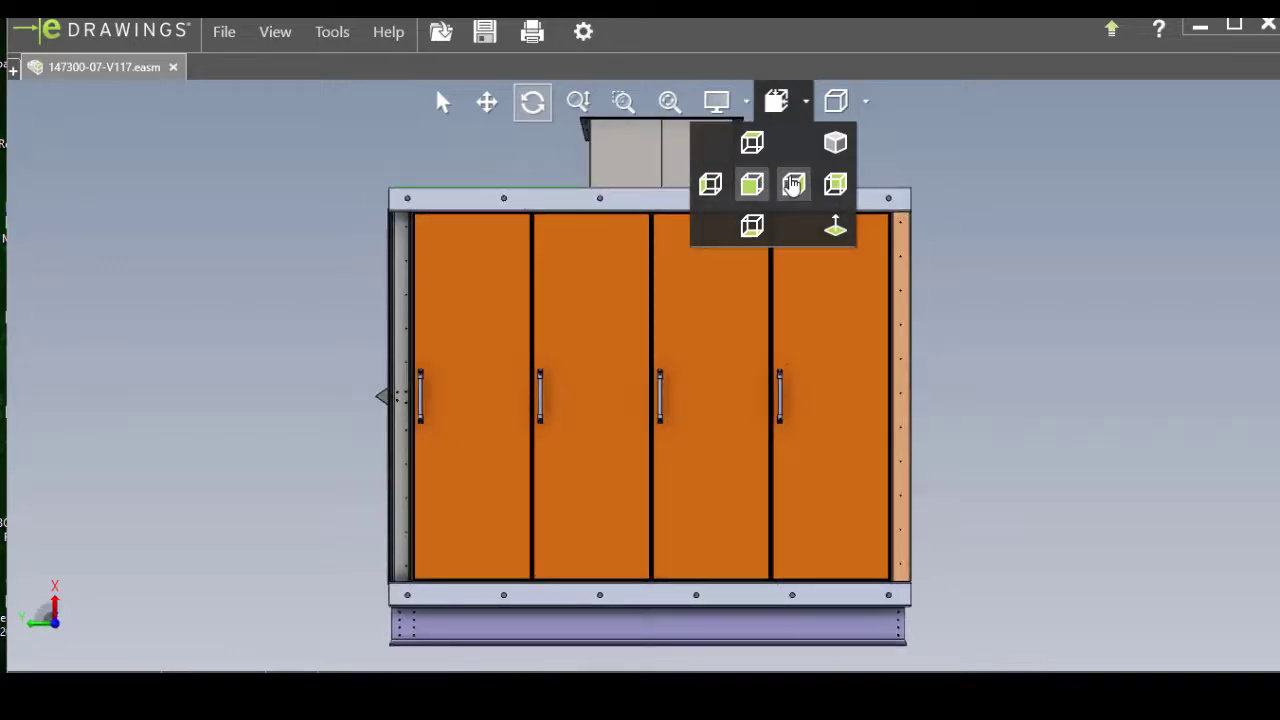
click(810, 187)
click(836, 238)
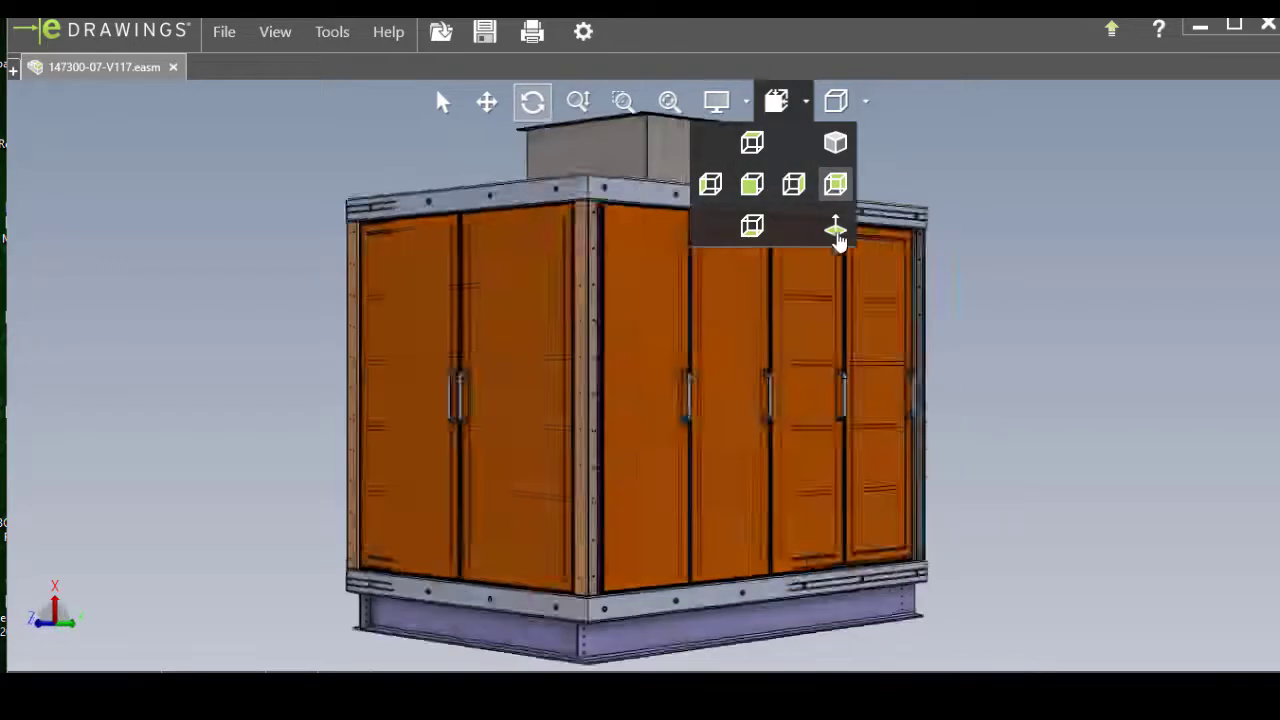
click(825, 240)
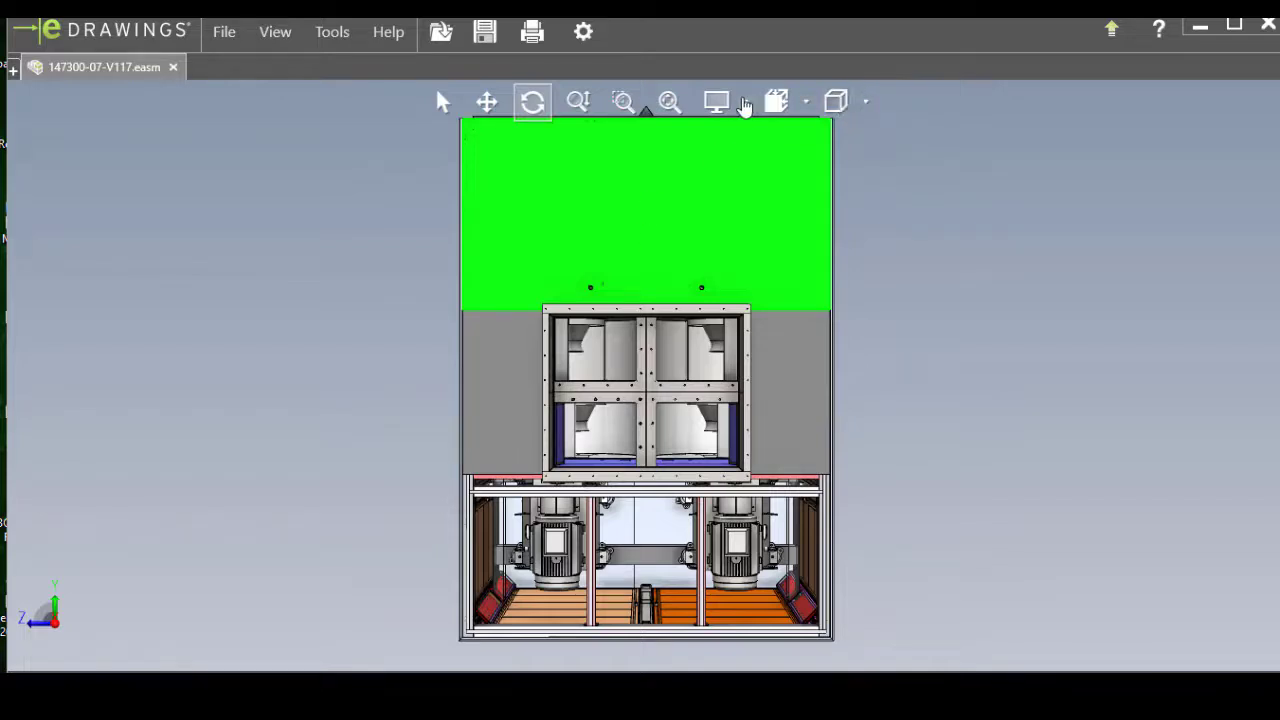
click(537, 97)
drag(562, 218, 713, 160)
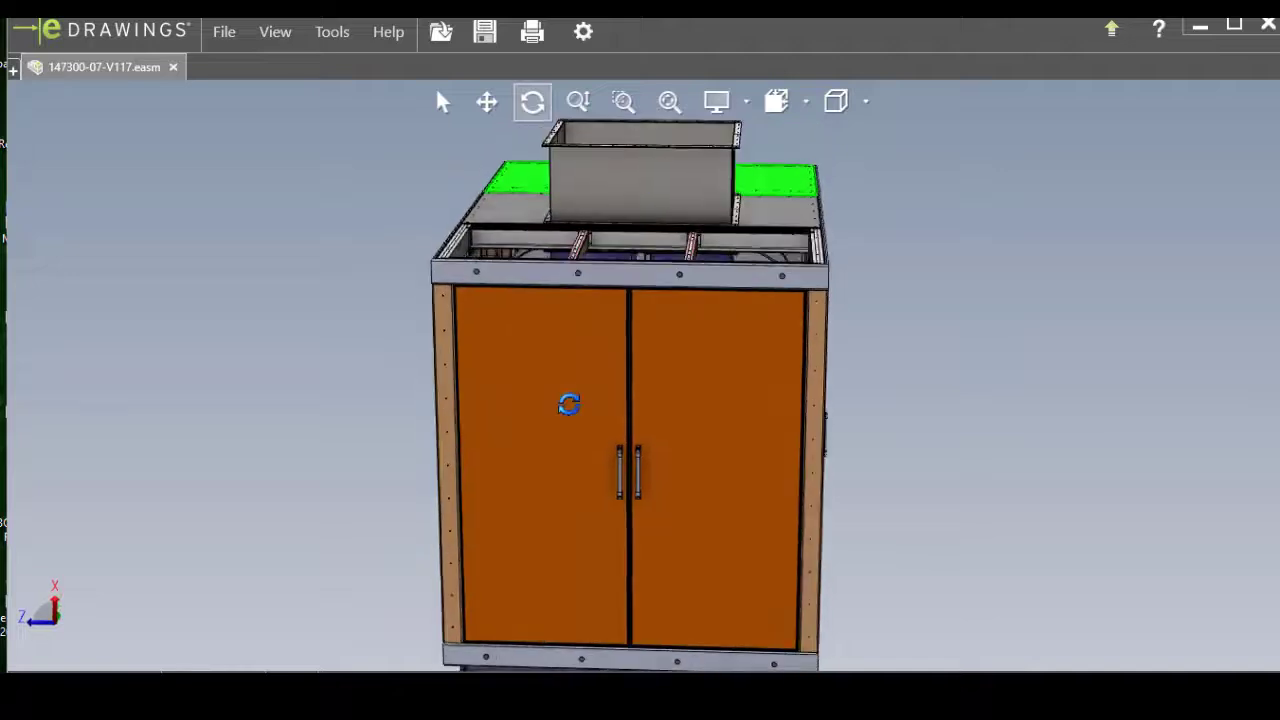
click(865, 102)
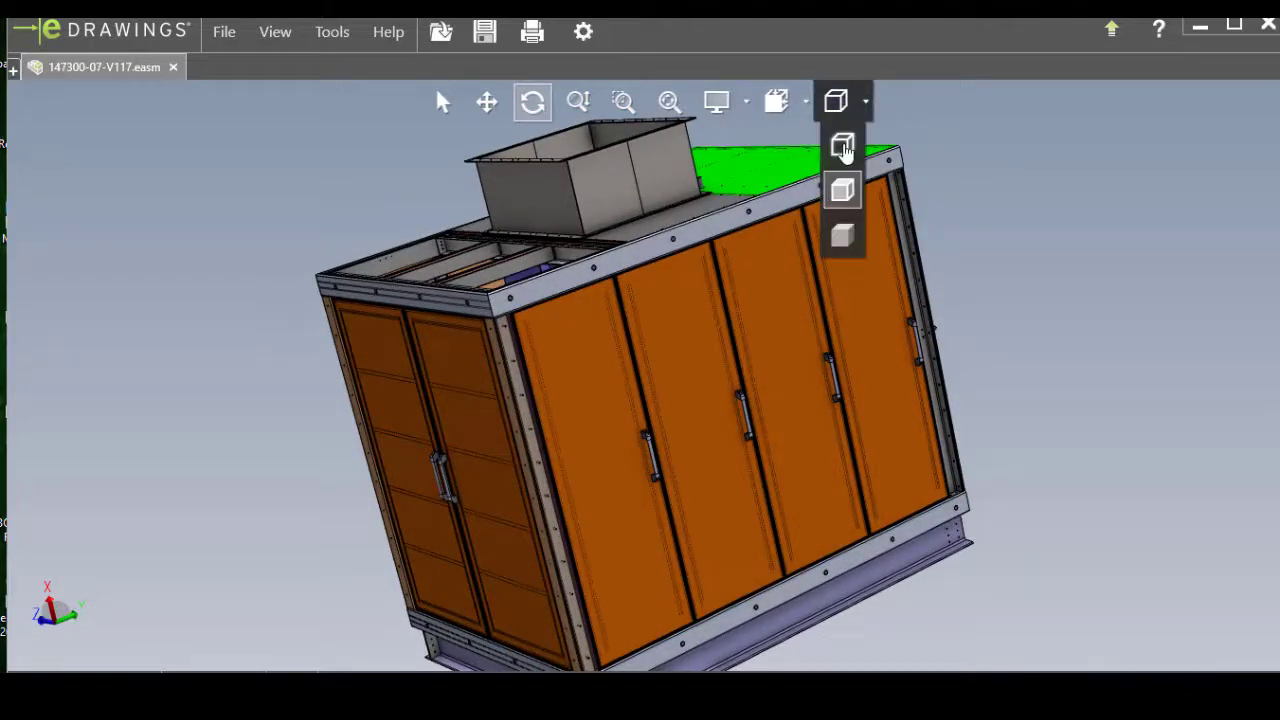
click(843, 147)
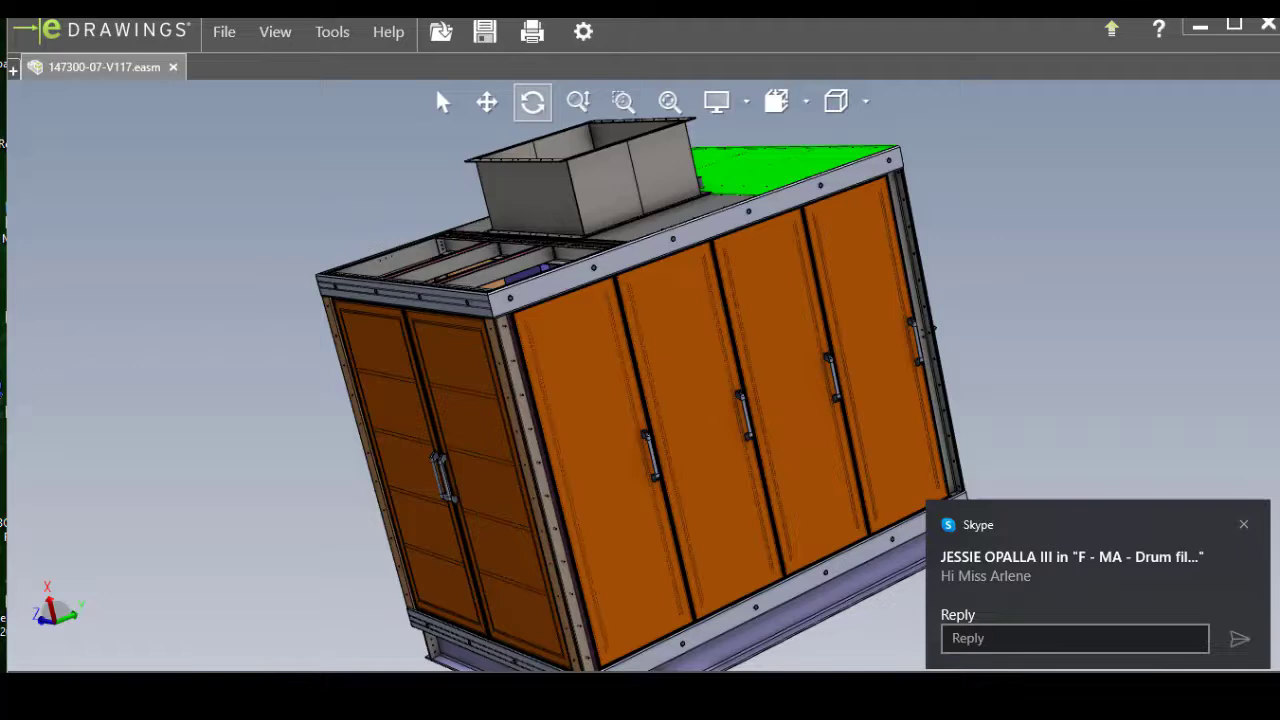
click(837, 103)
click(865, 103)
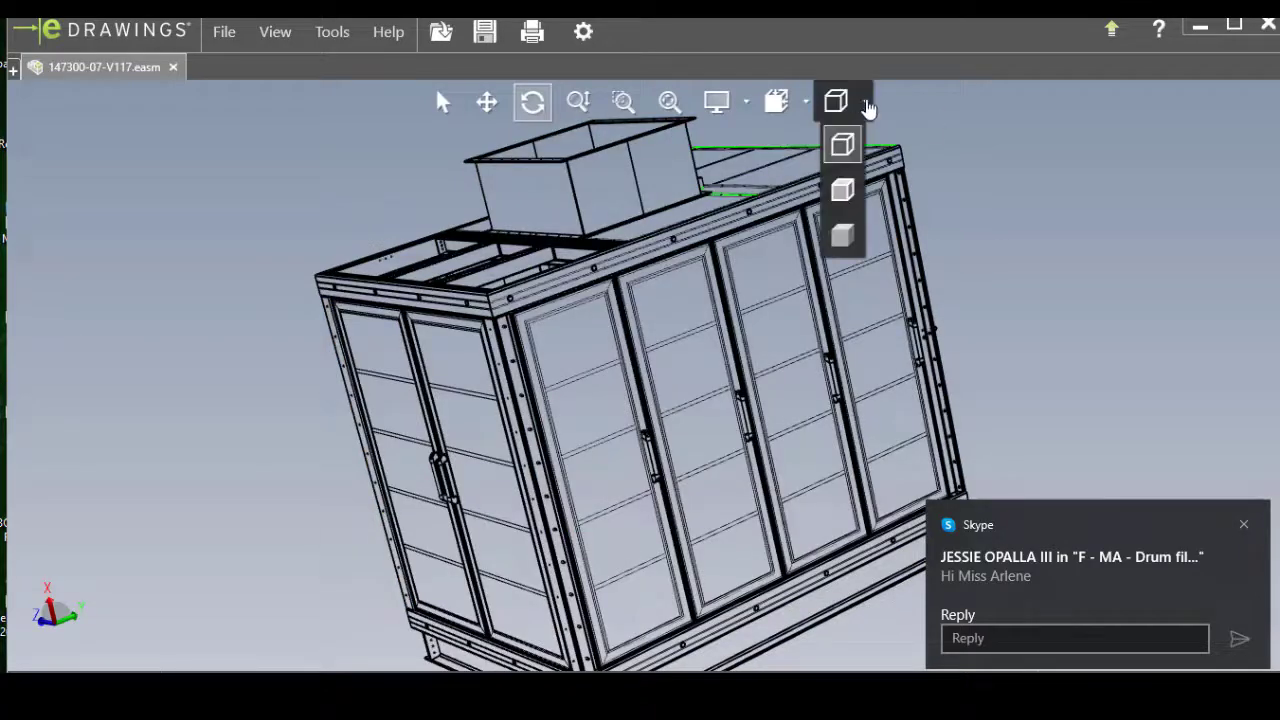
click(849, 194)
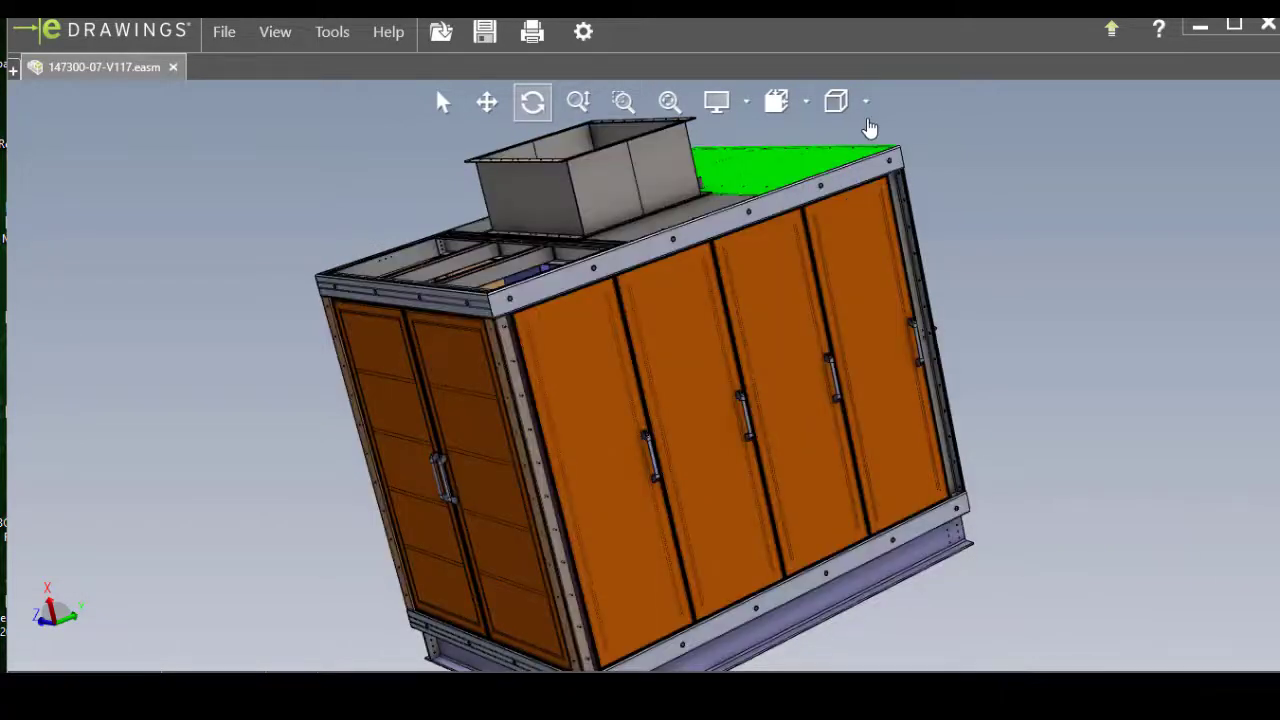
click(1240, 522)
click(865, 103)
click(848, 238)
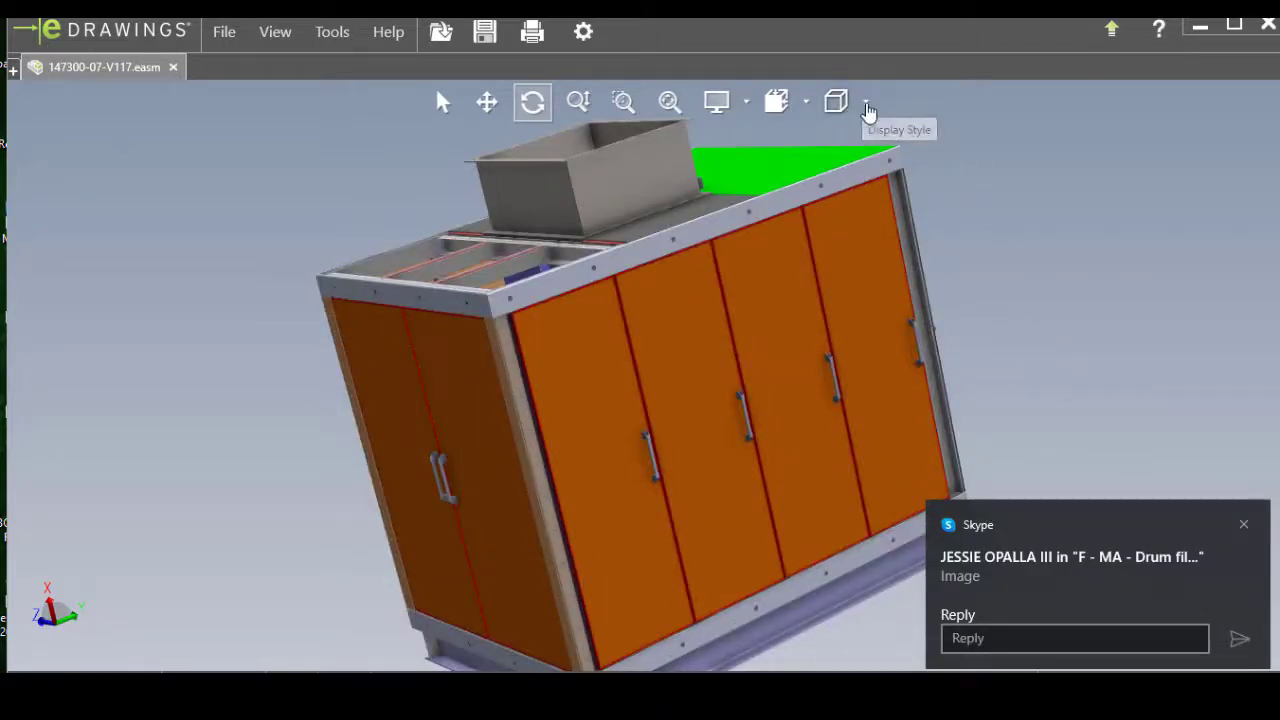
click(866, 104)
click(845, 236)
click(1243, 524)
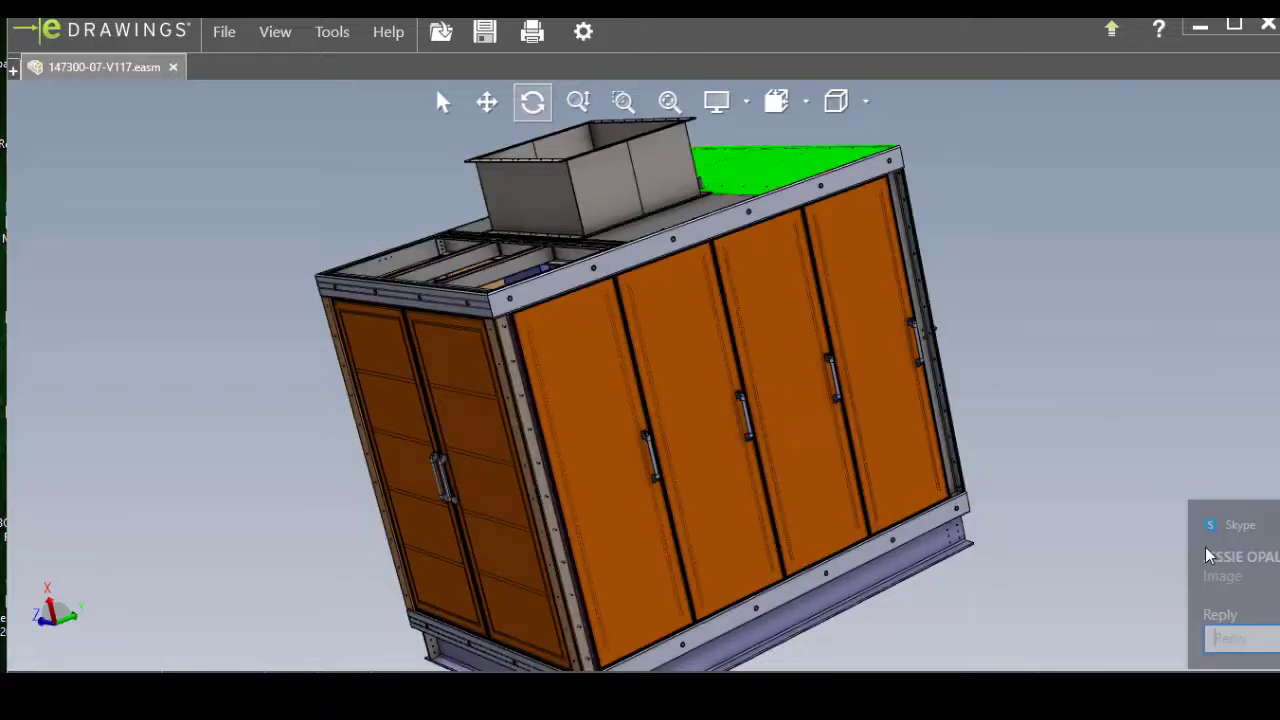
- Disconnect the Wi-Fi network from the system tray network flyout and return to the cabinet view
click(1087, 700)
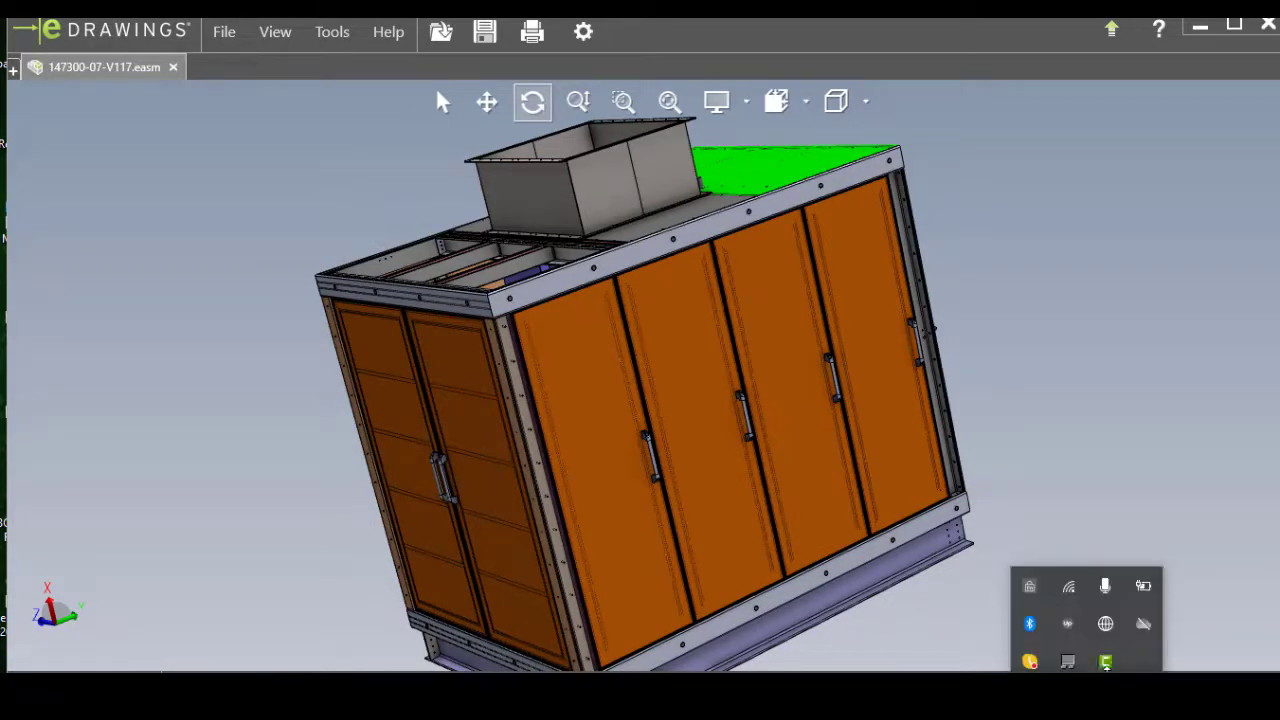
click(1068, 590)
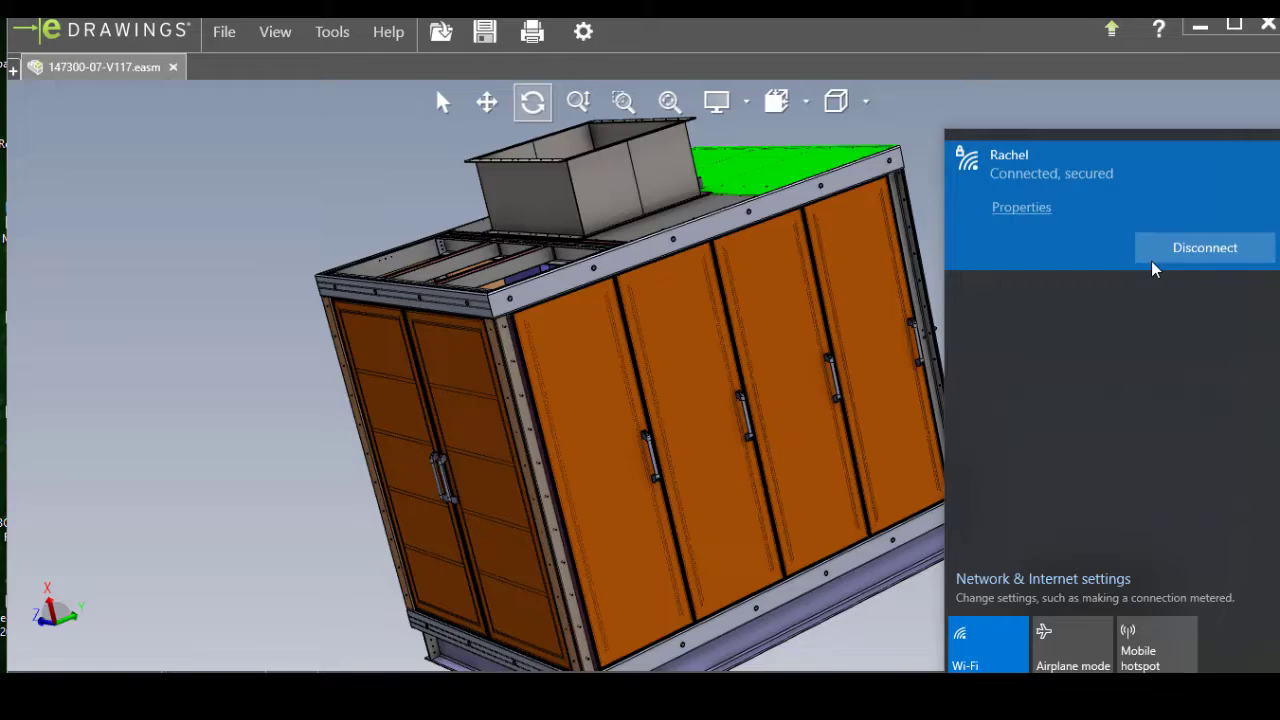
click(1205, 248)
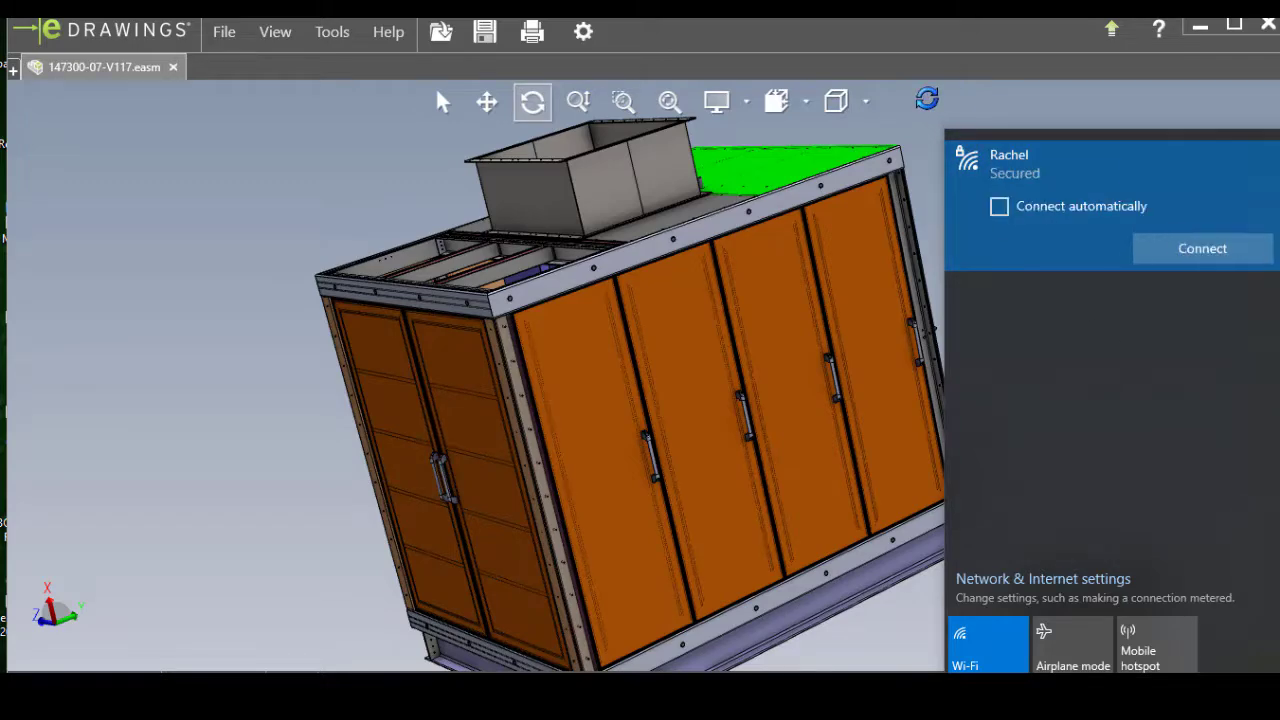
click(927, 149)
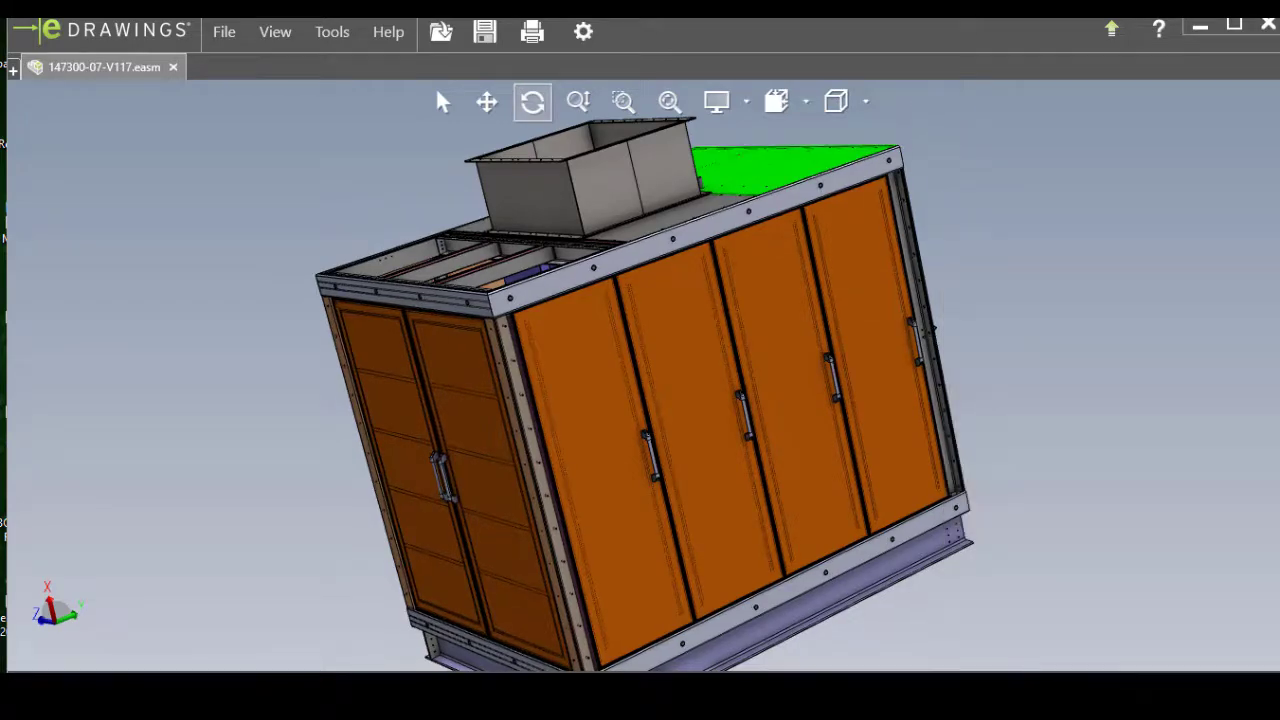
drag(734, 195, 698, 268)
scroll(698, 268, down, 3)
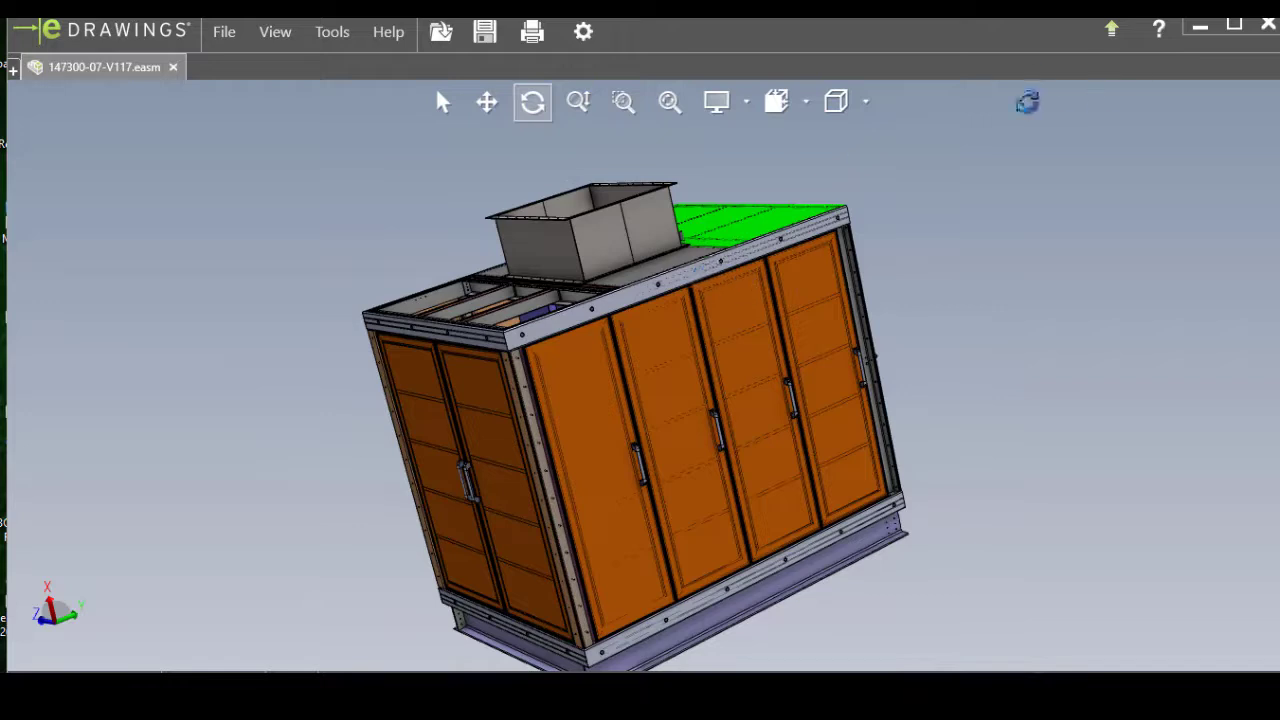
- Put the eDrawings window into full-screen mode
click(1074, 39)
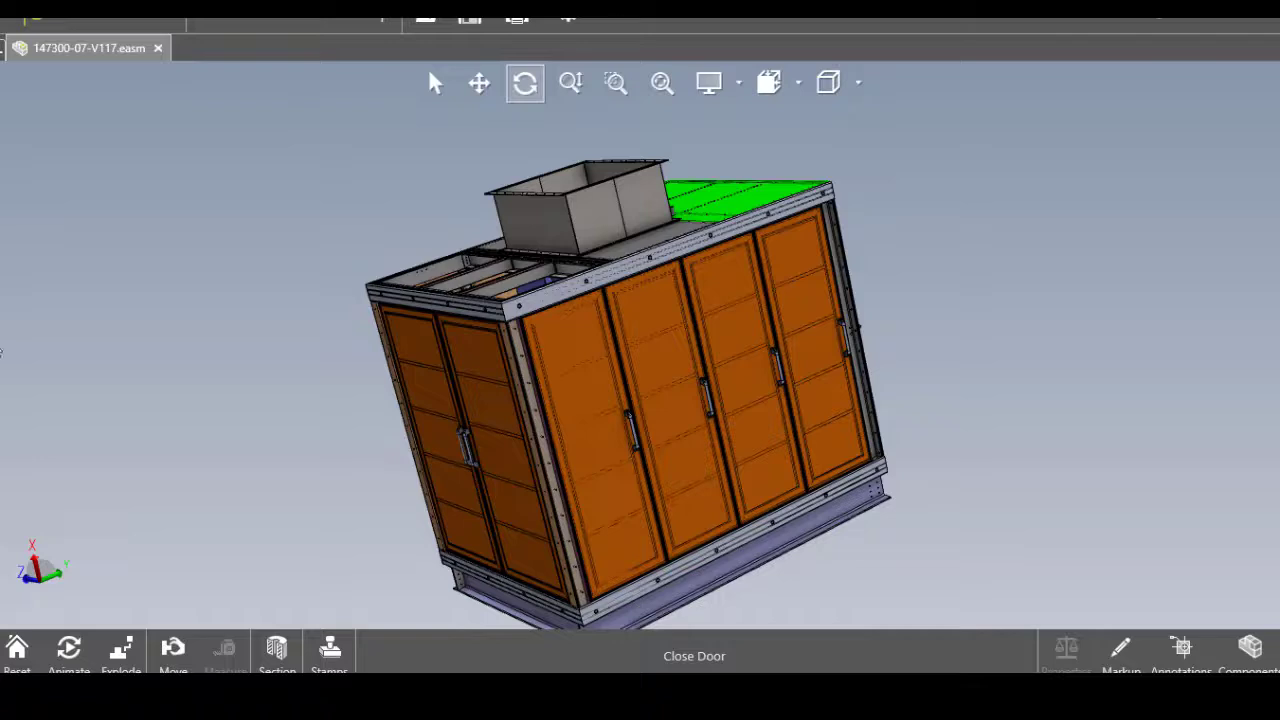
- Drag the motor-fan unit out to the left and lift the grey and orange top panels off
click(15, 655)
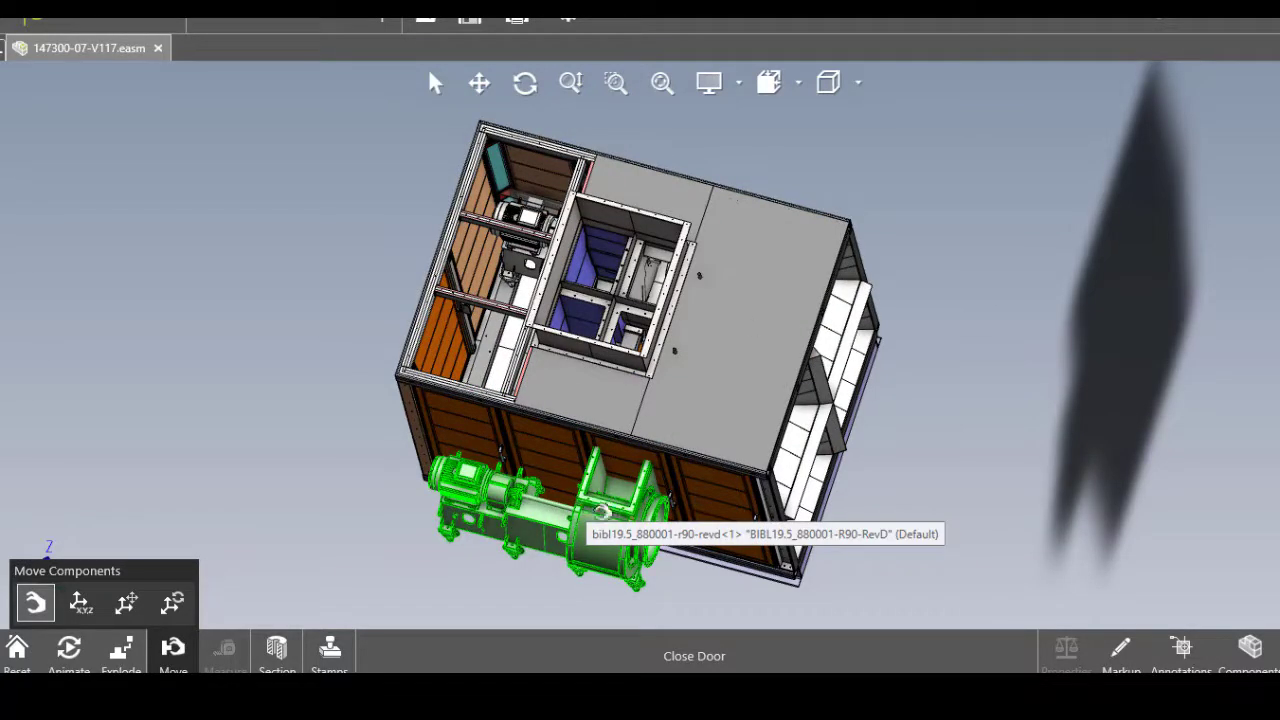
drag(602, 512, 375, 507)
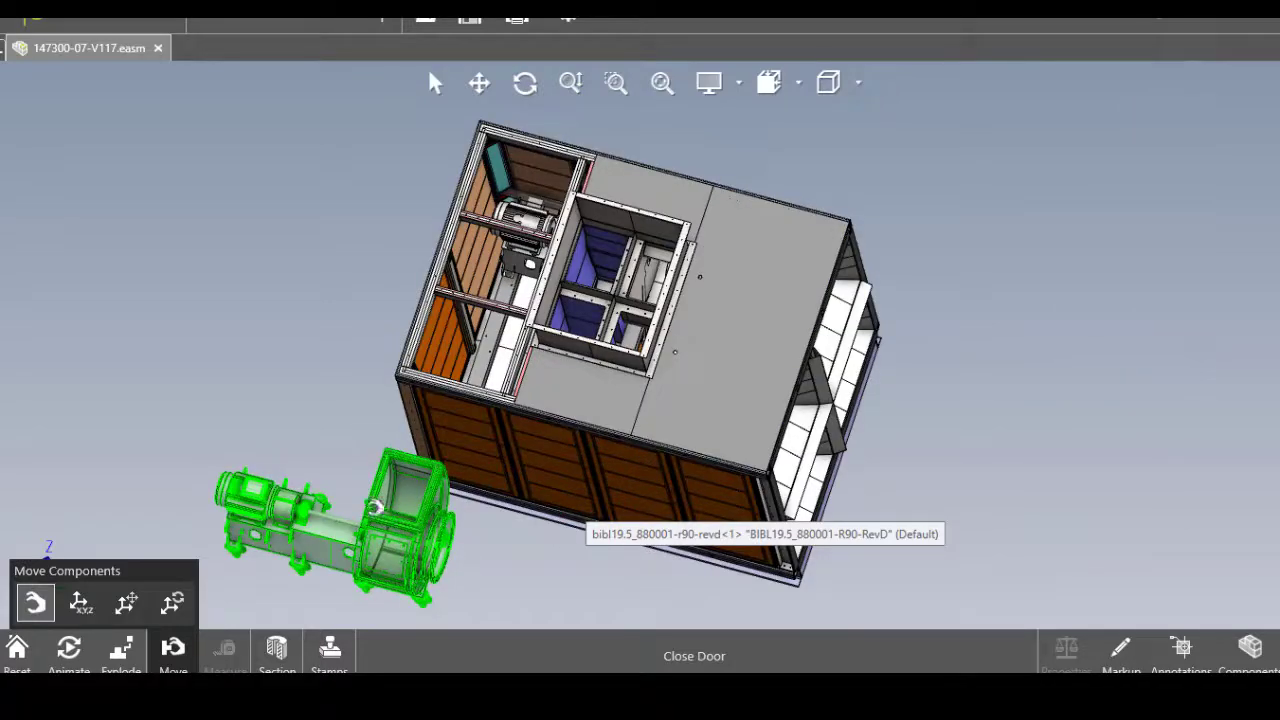
drag(303, 398, 239, 267)
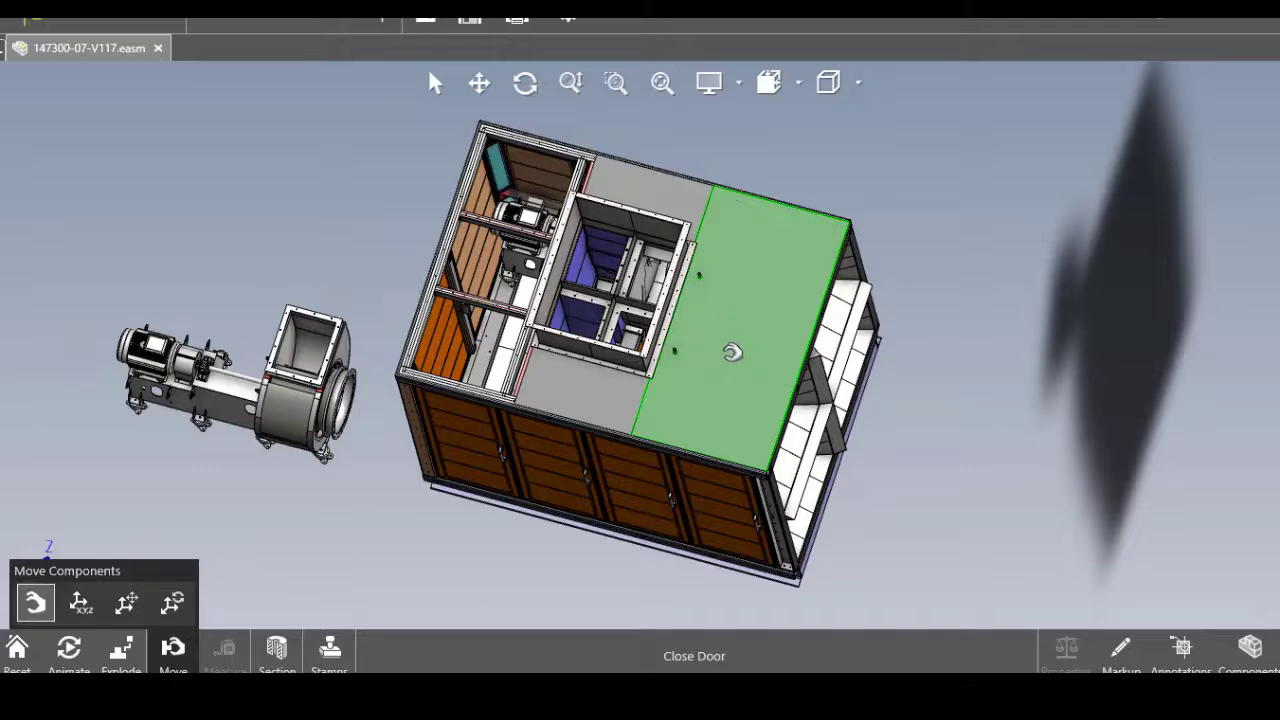
drag(732, 350, 1063, 380)
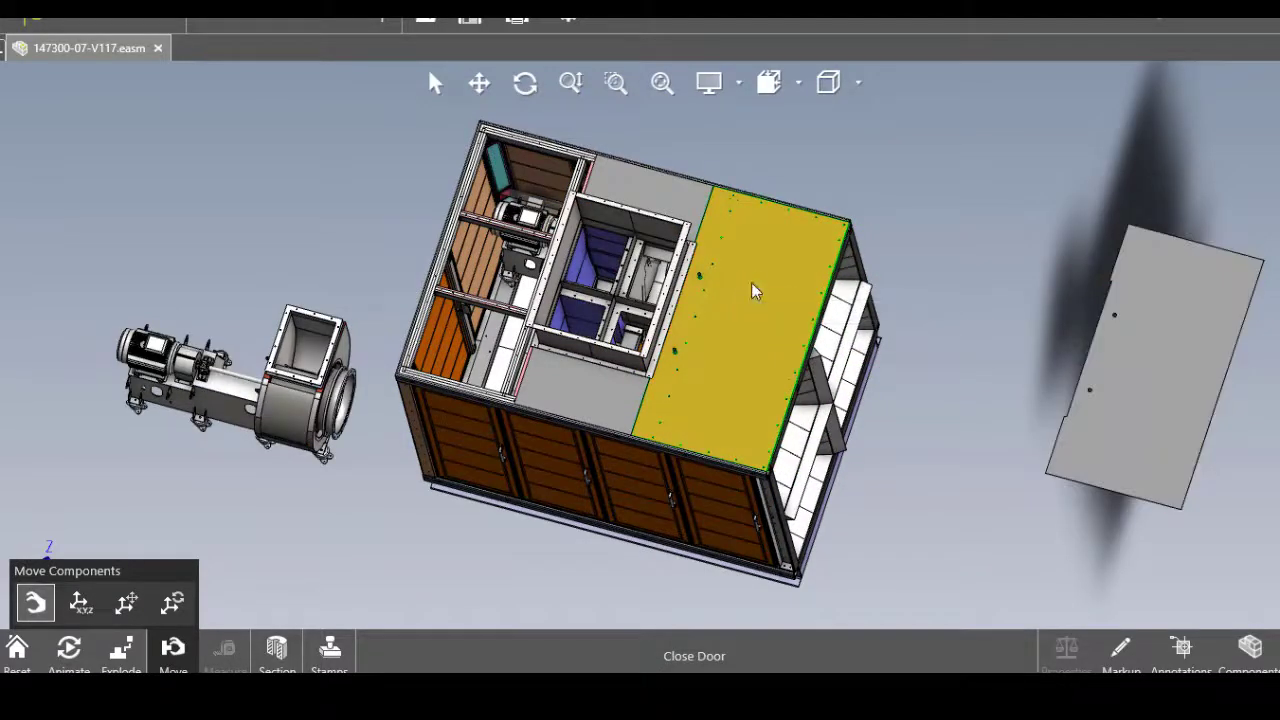
drag(751, 283, 965, 195)
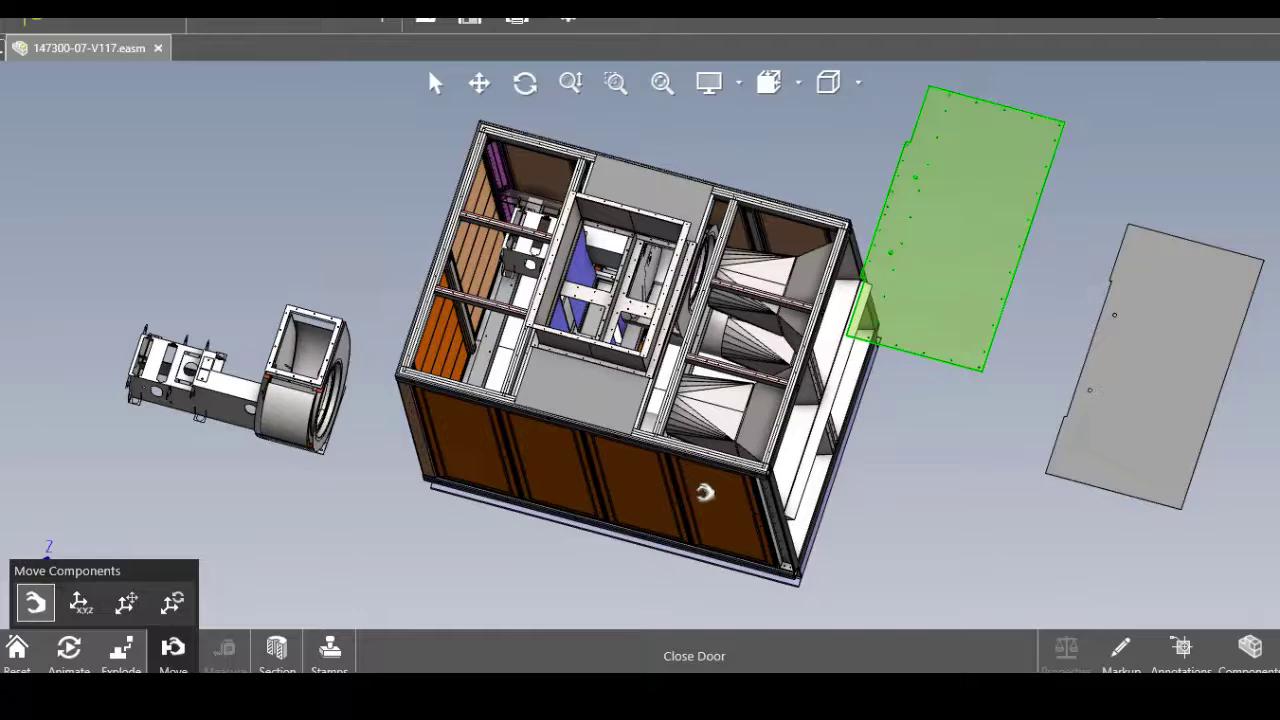
- Pull three door panels out below and beside the cabinet, then deselect
click(891, 513)
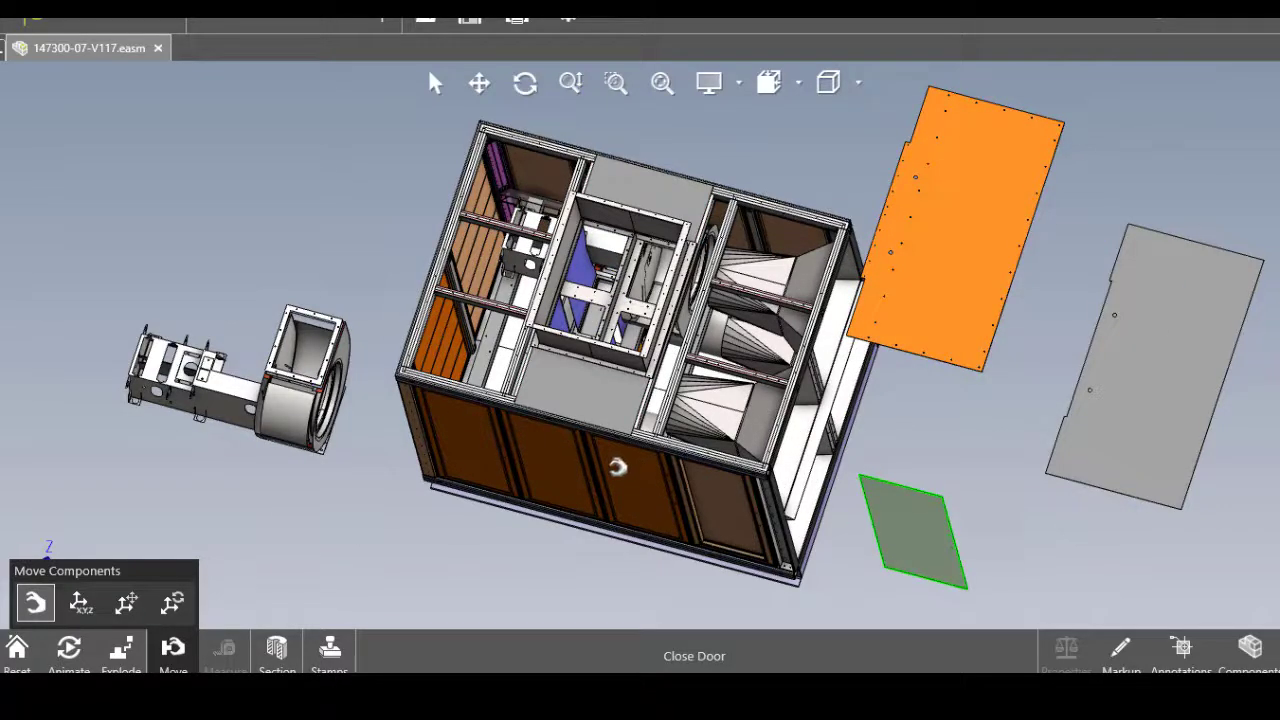
click(362, 515)
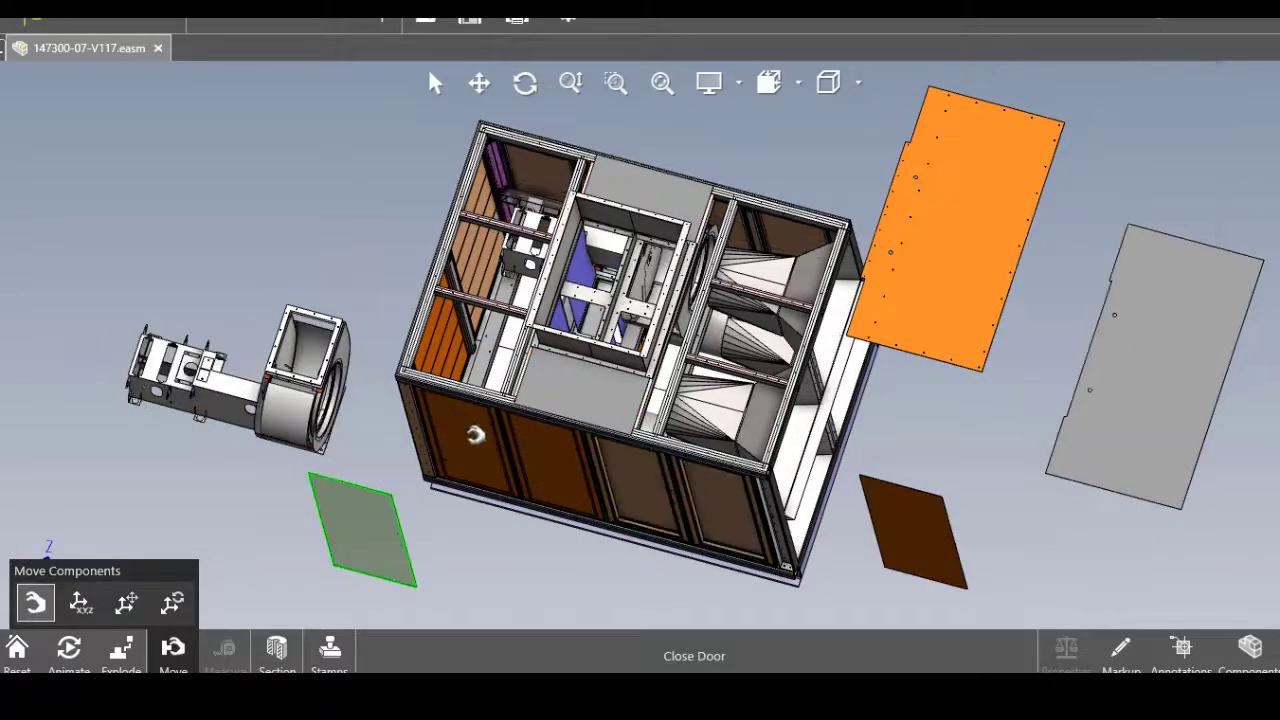
drag(362, 515, 258, 507)
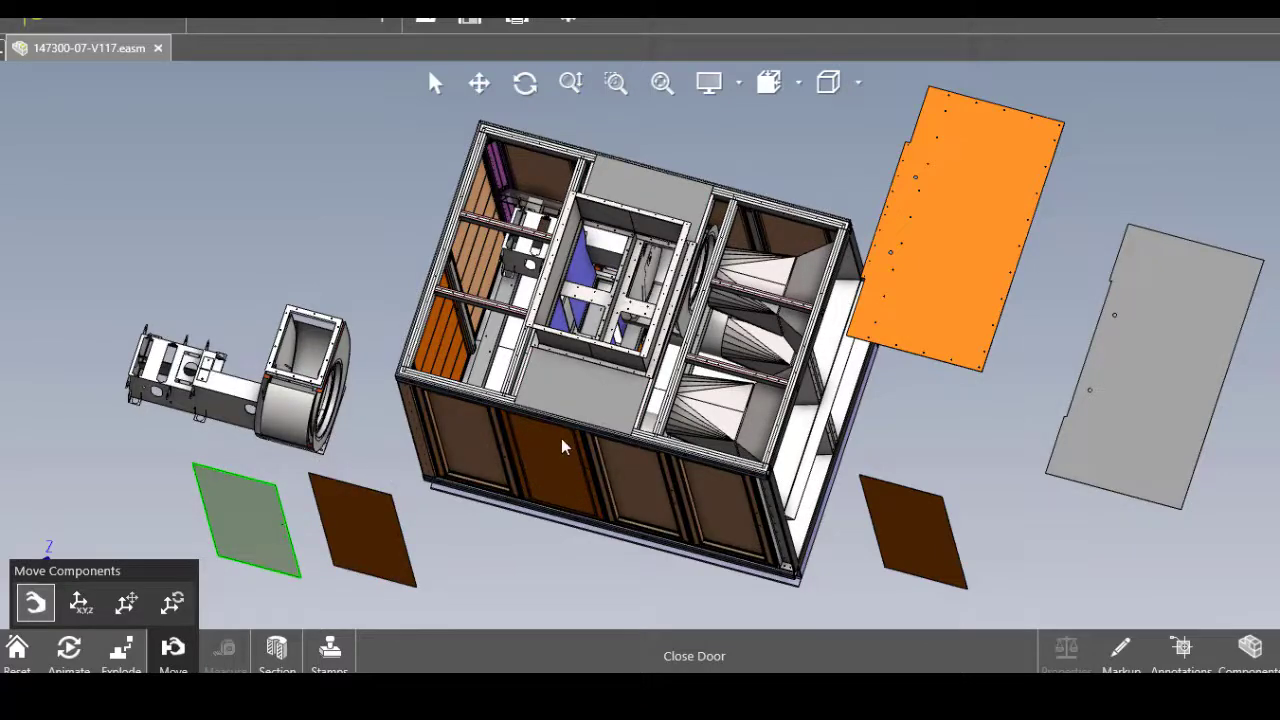
drag(551, 470, 501, 543)
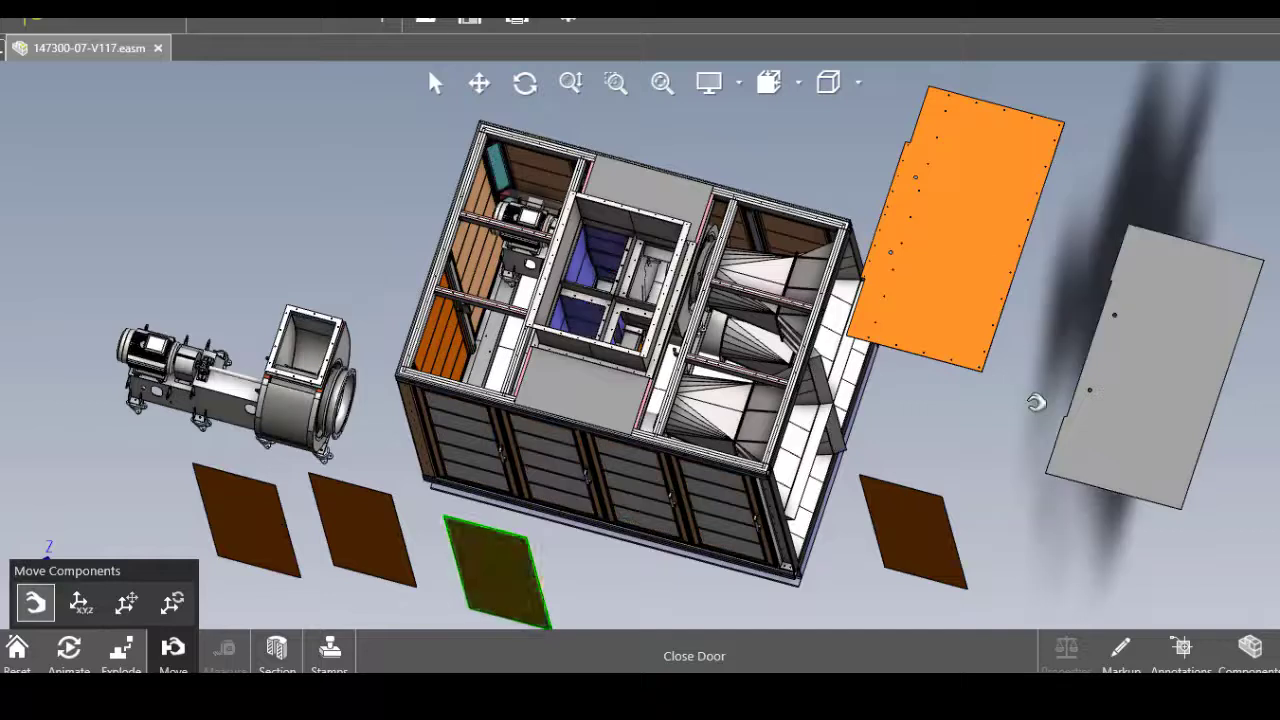
click(1038, 400)
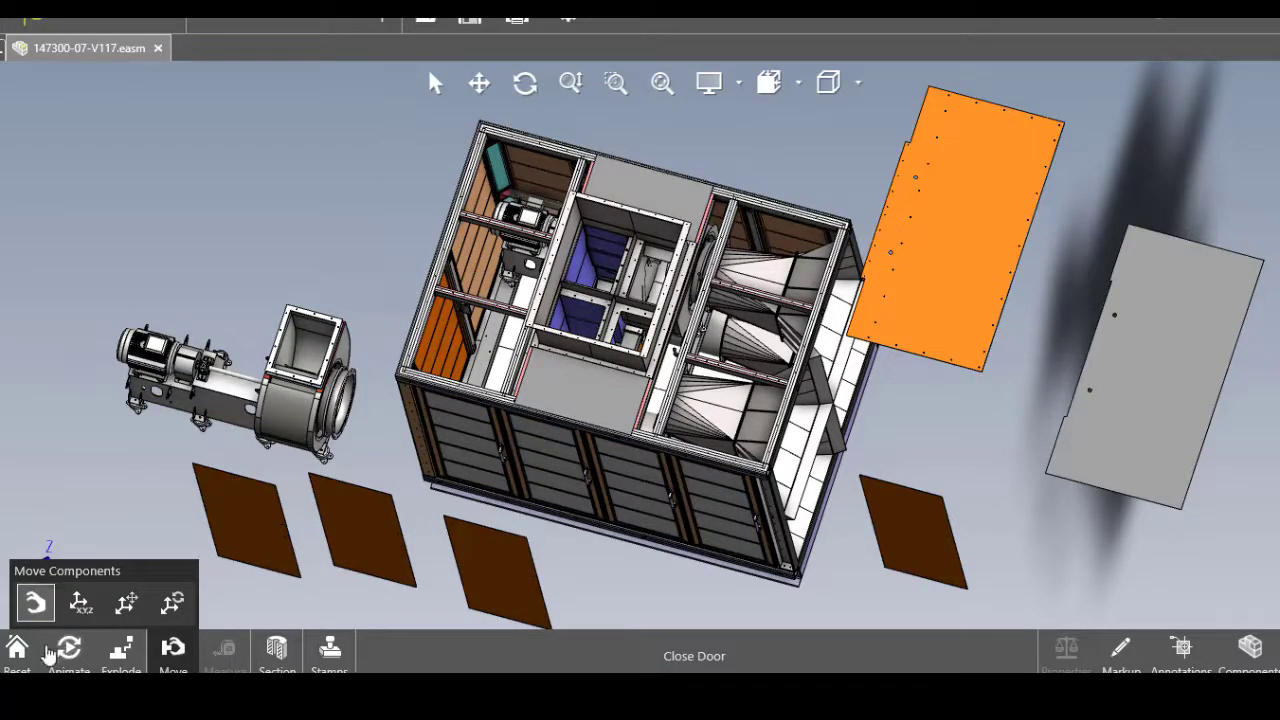
- Reset all moved parts back into place, then orbit the cabinet to view its orange doors and roof
click(14, 664)
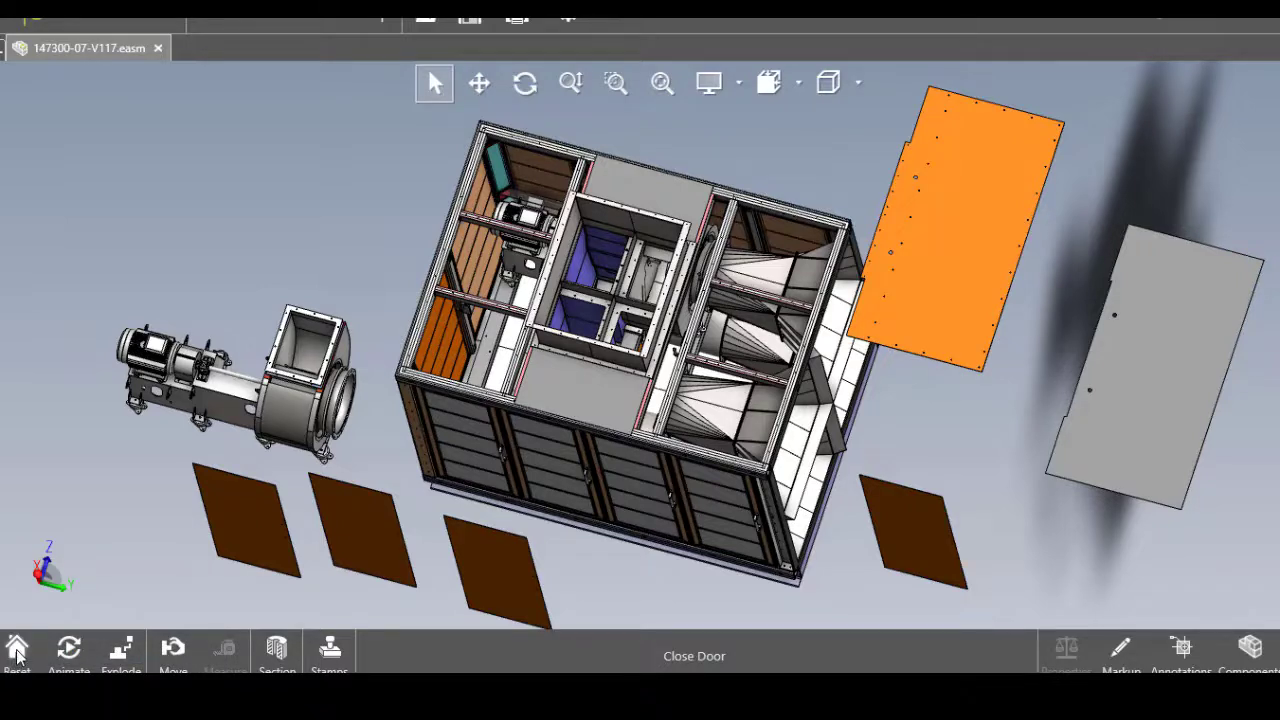
click(16, 652)
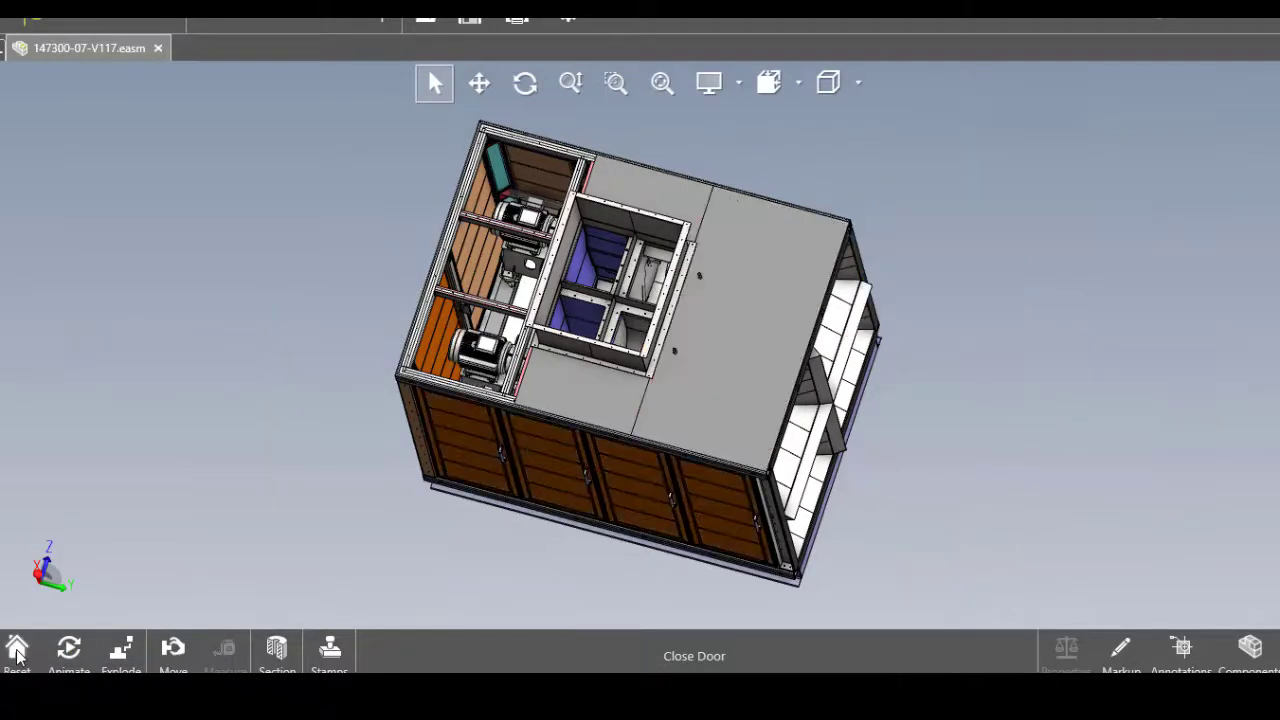
click(525, 82)
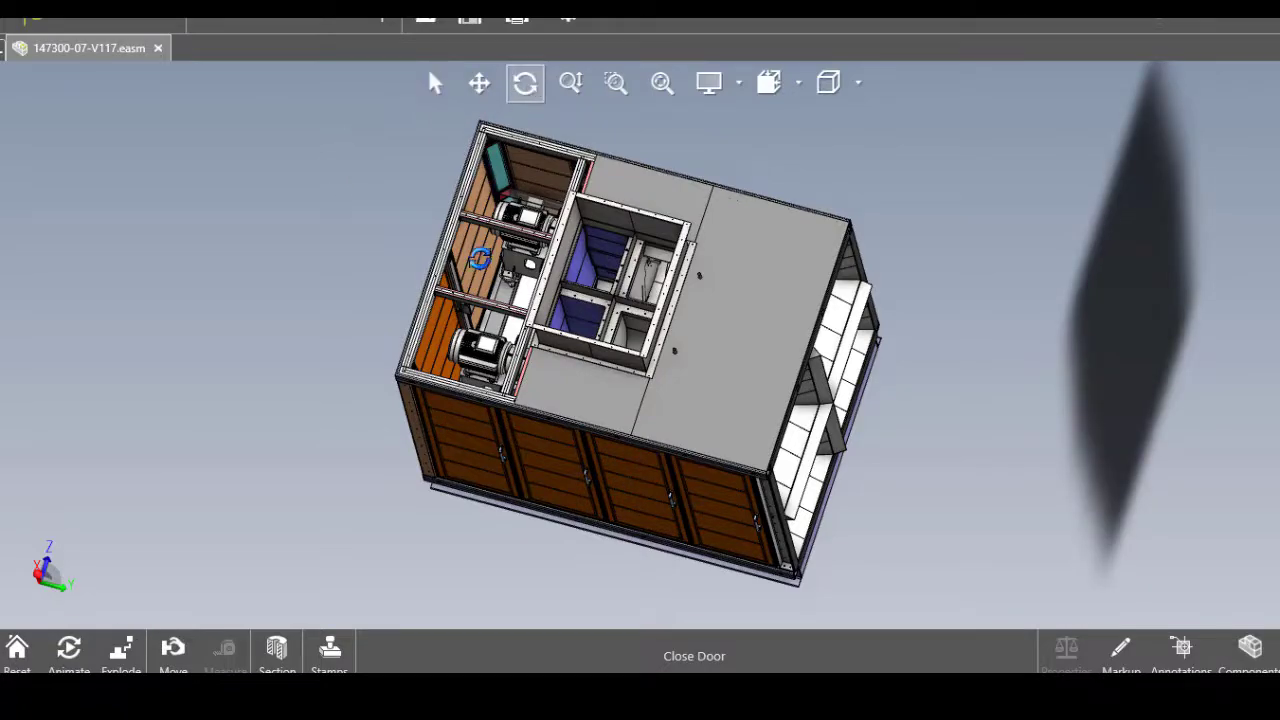
mouse_move(490, 292)
mouse_down()
mouse_move(620, 342)
mouse_move(741, 180)
mouse_move(692, 398)
mouse_move(626, 434)
mouse_up()
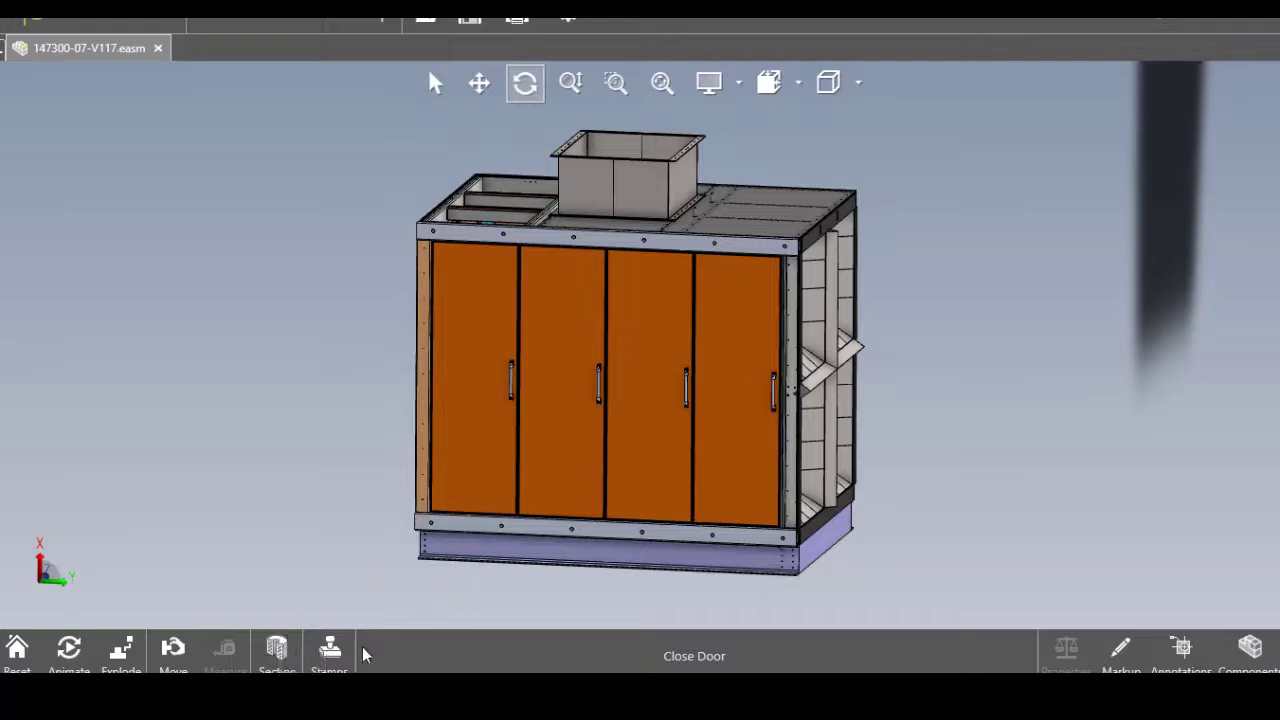
mouse_move(771, 471)
mouse_down()
mouse_move(666, 491)
mouse_move(749, 463)
mouse_move(723, 331)
mouse_move(617, 503)
mouse_move(403, 526)
mouse_move(695, 474)
mouse_move(529, 471)
mouse_move(700, 478)
mouse_up()
- In the Components list, select Lock Block and Asbestos <1>–<5>, then Hide Others
click(1258, 658)
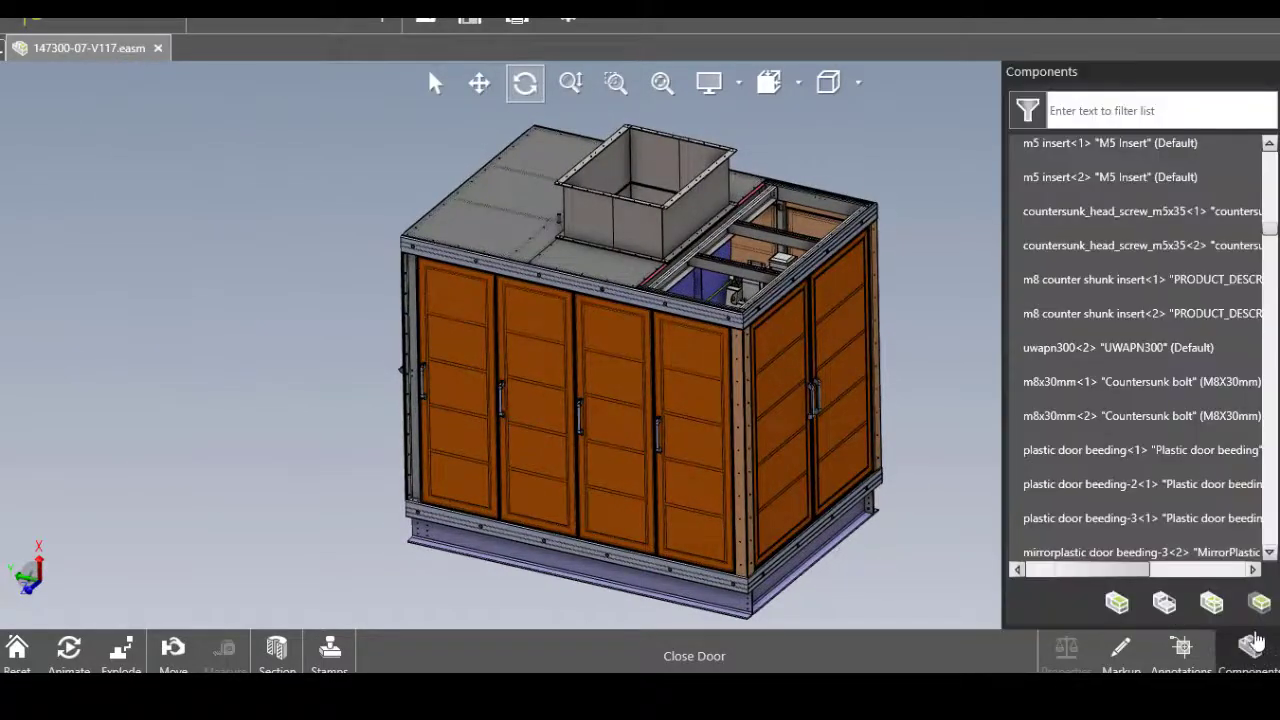
scroll(1049, 399, up, 2)
scroll(1065, 368, up, 2)
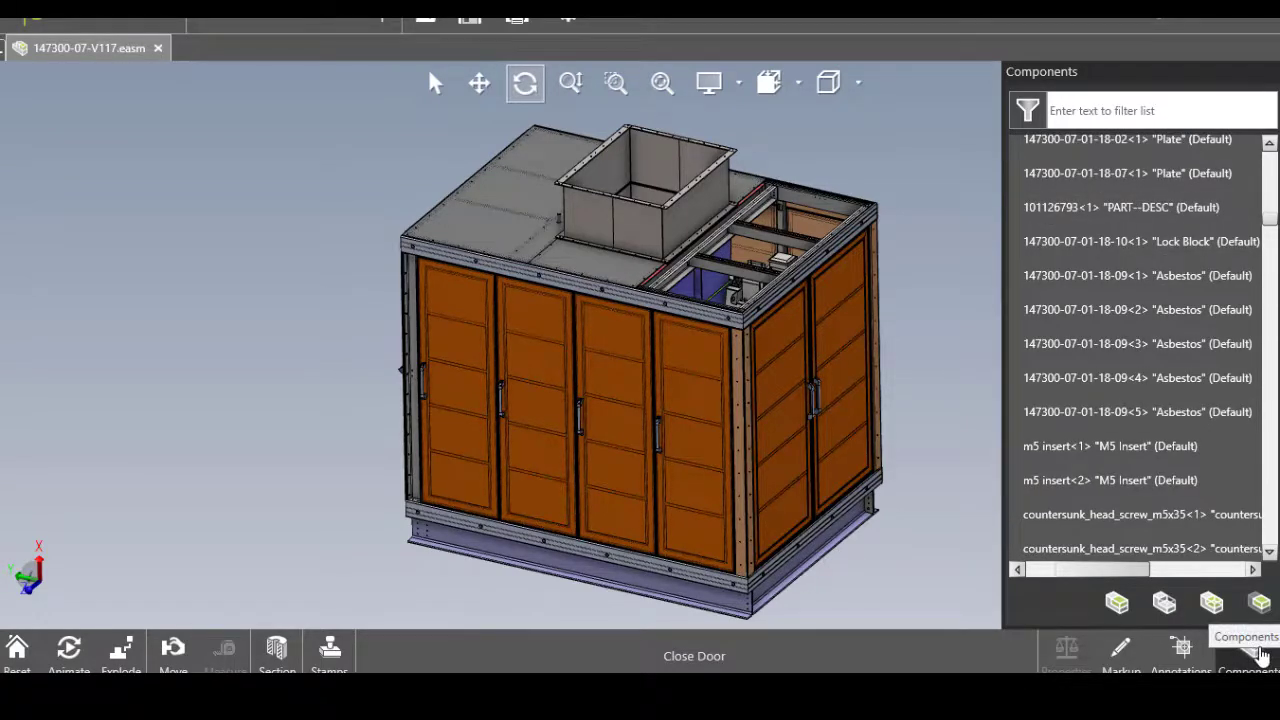
click(1058, 245)
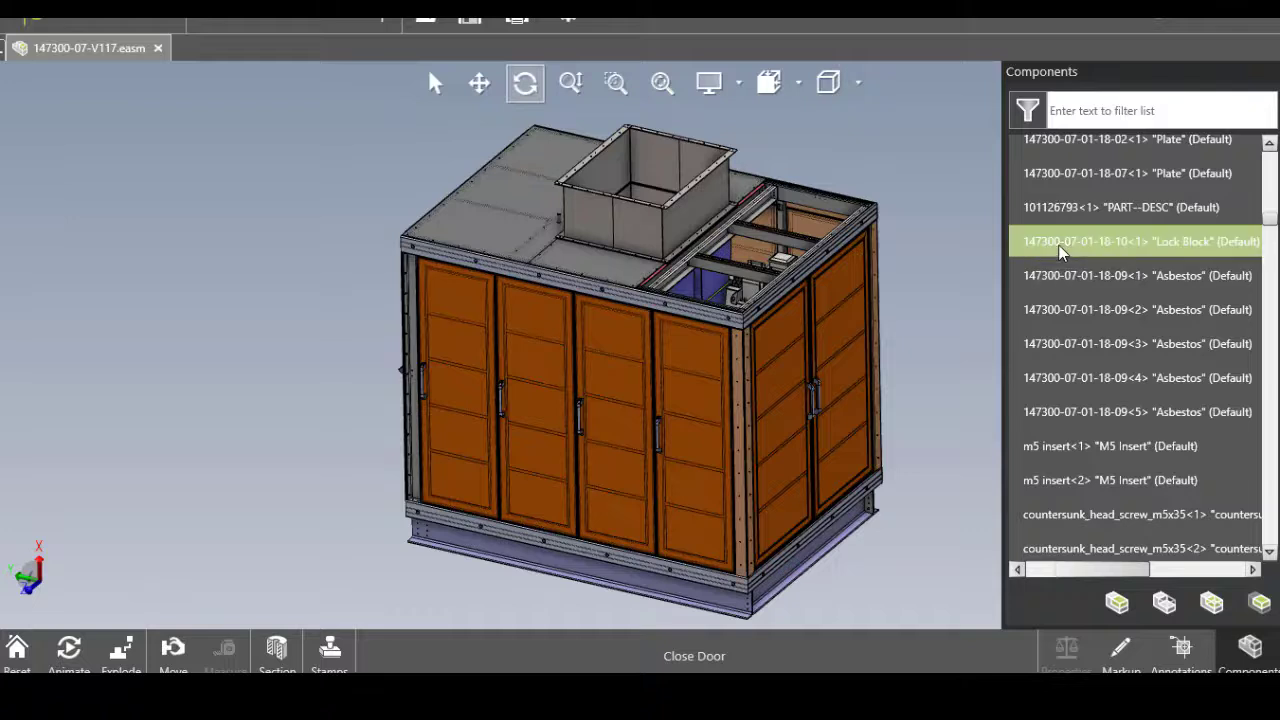
ctrl+click(1066, 275)
ctrl+click(1064, 309)
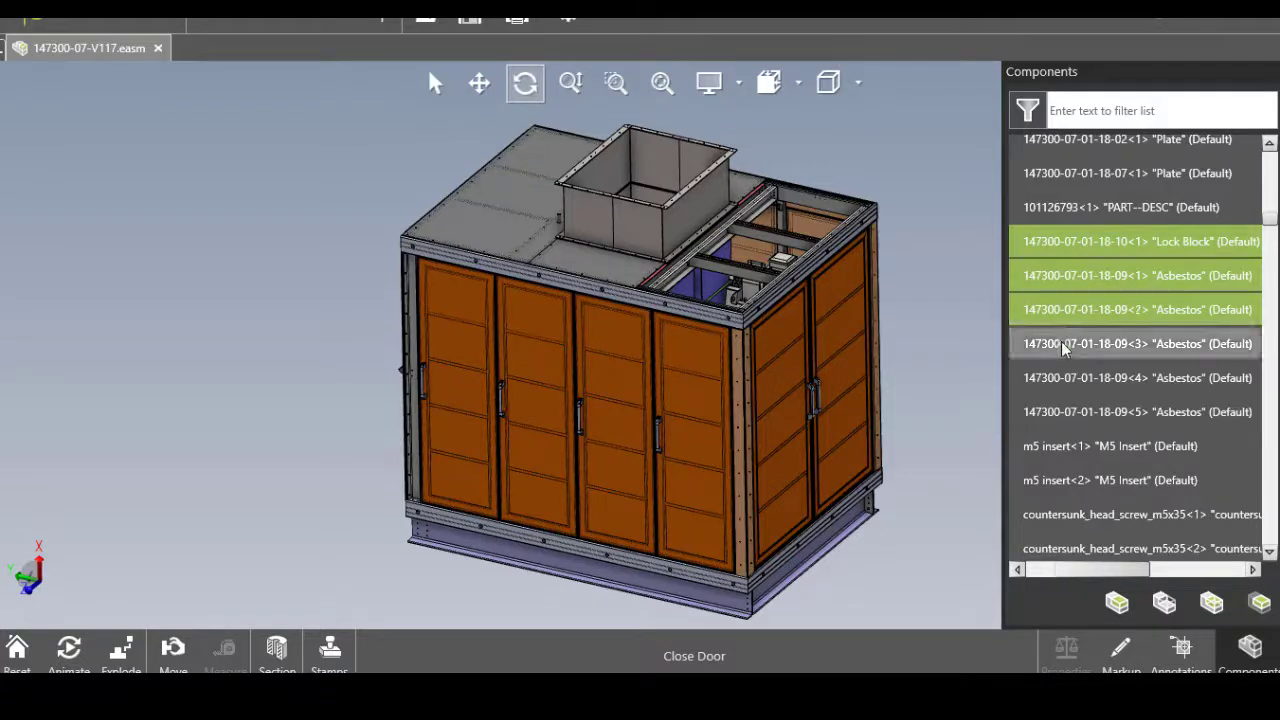
ctrl+click(1061, 343)
ctrl+click(1060, 377)
ctrl+click(1056, 406)
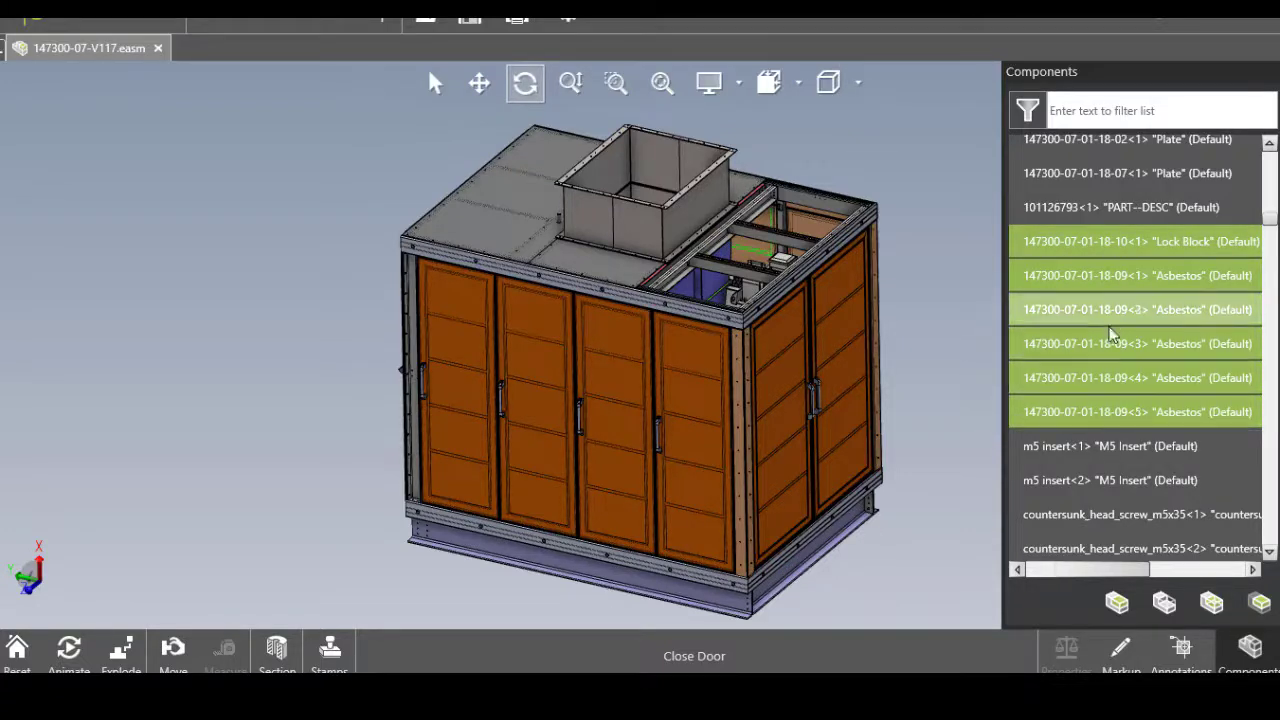
right_click(1066, 378)
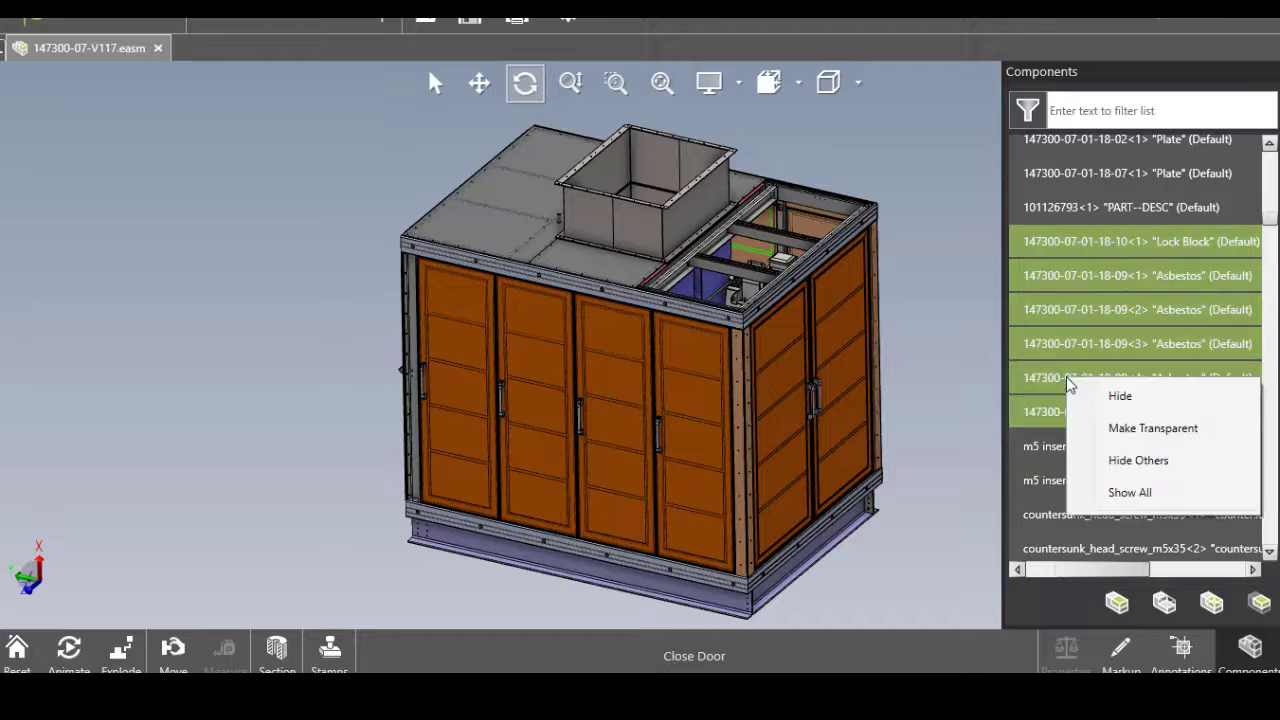
click(1130, 462)
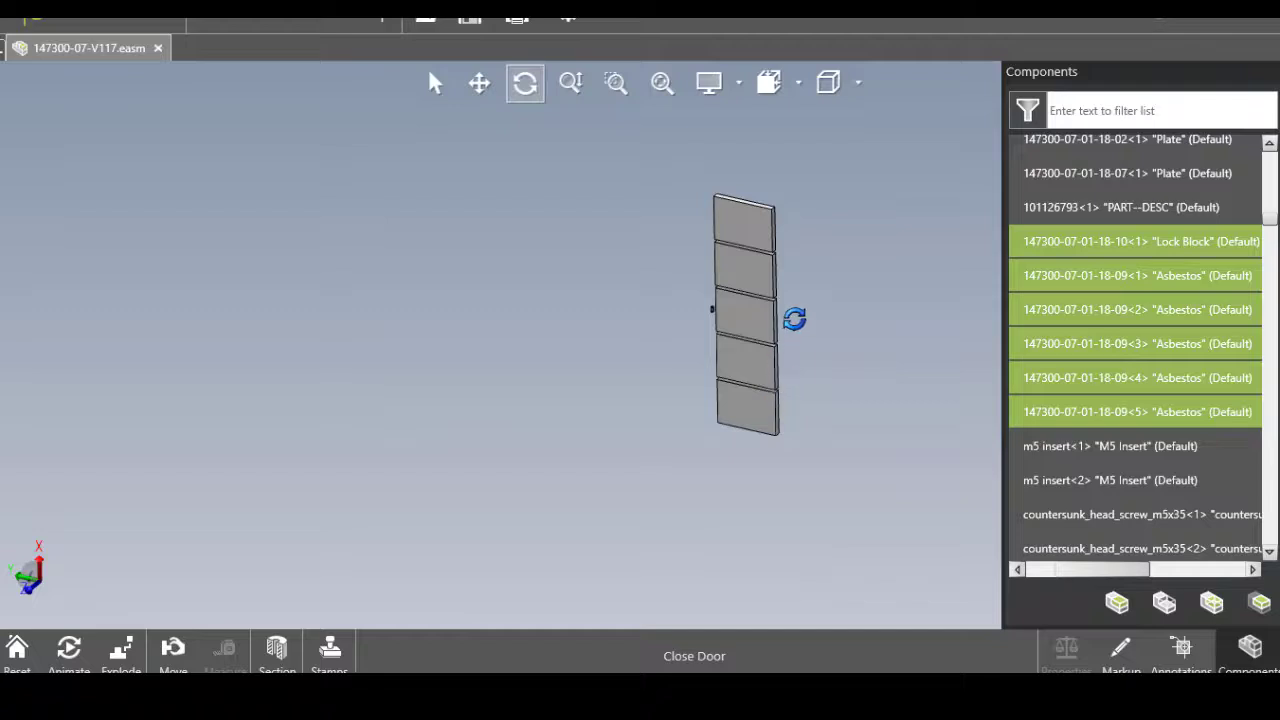
- Zoom and orbit the isolated panel to view it edge-on and at an angle
scroll(790, 318, down, 3)
scroll(788, 300, up, 3)
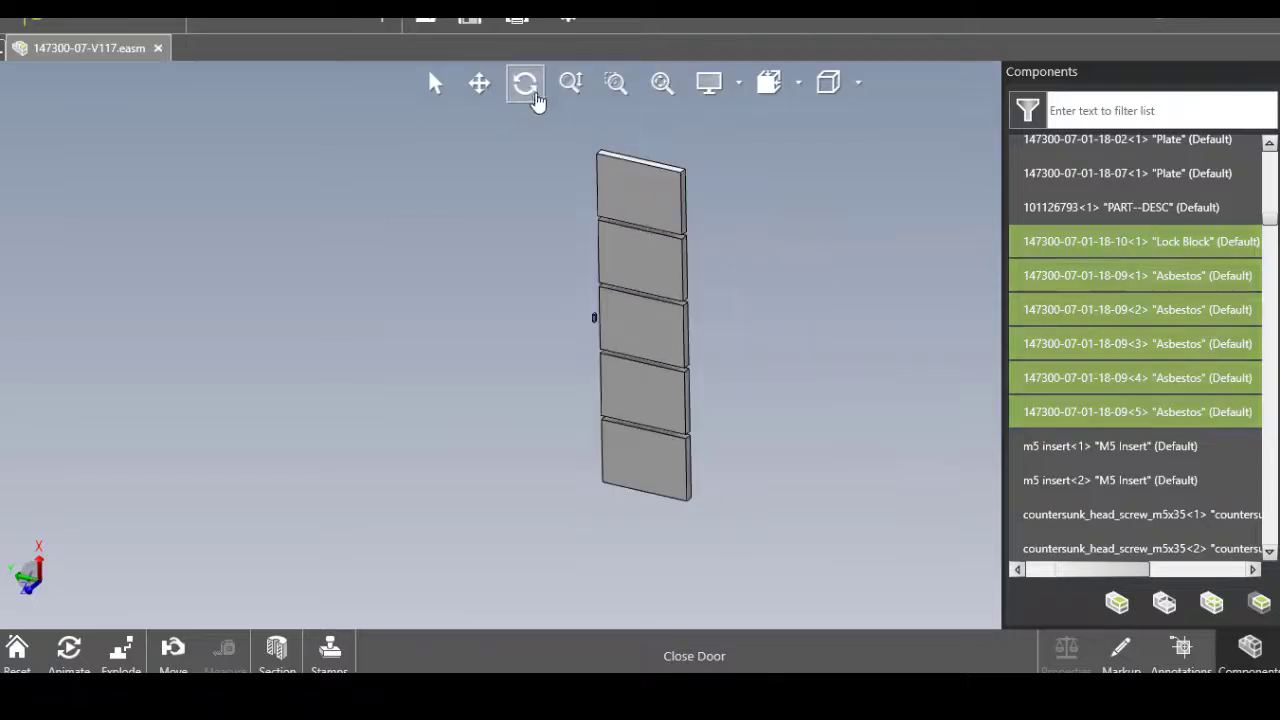
click(435, 83)
click(527, 84)
mouse_move(686, 394)
mouse_down()
mouse_move(516, 443)
mouse_move(603, 486)
mouse_move(571, 427)
mouse_move(740, 437)
mouse_up()
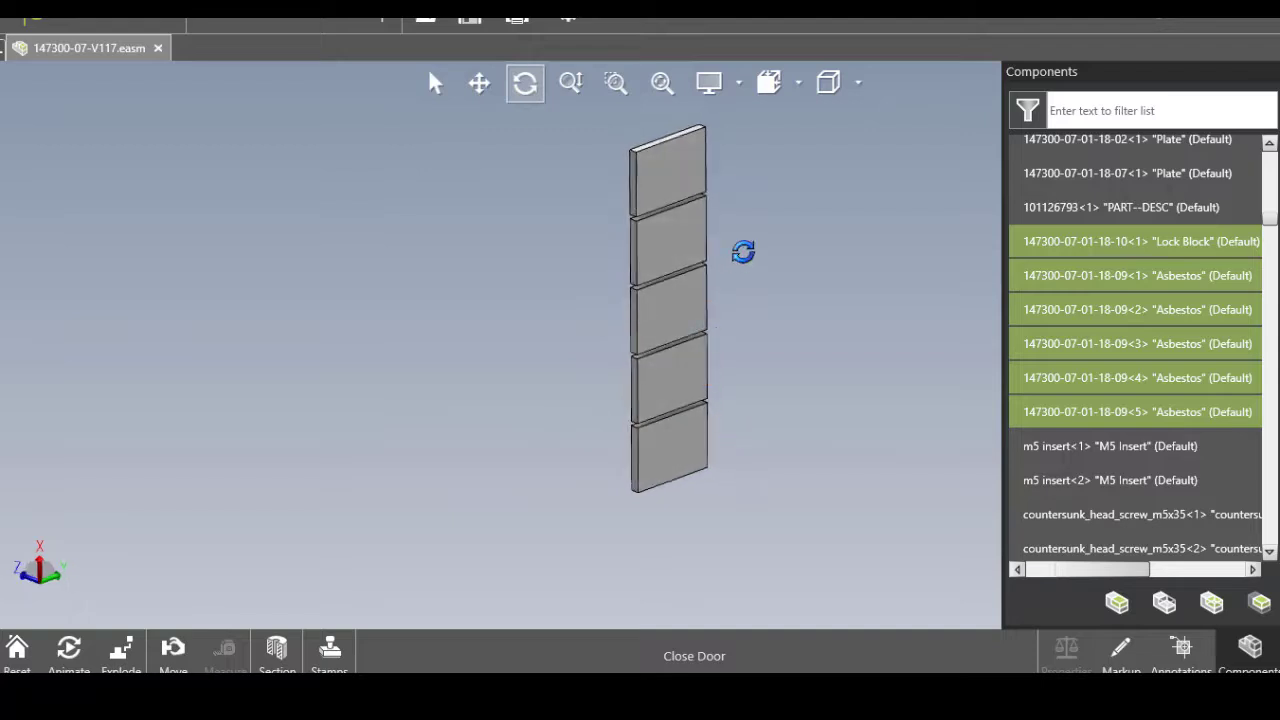
drag(740, 251, 942, 257)
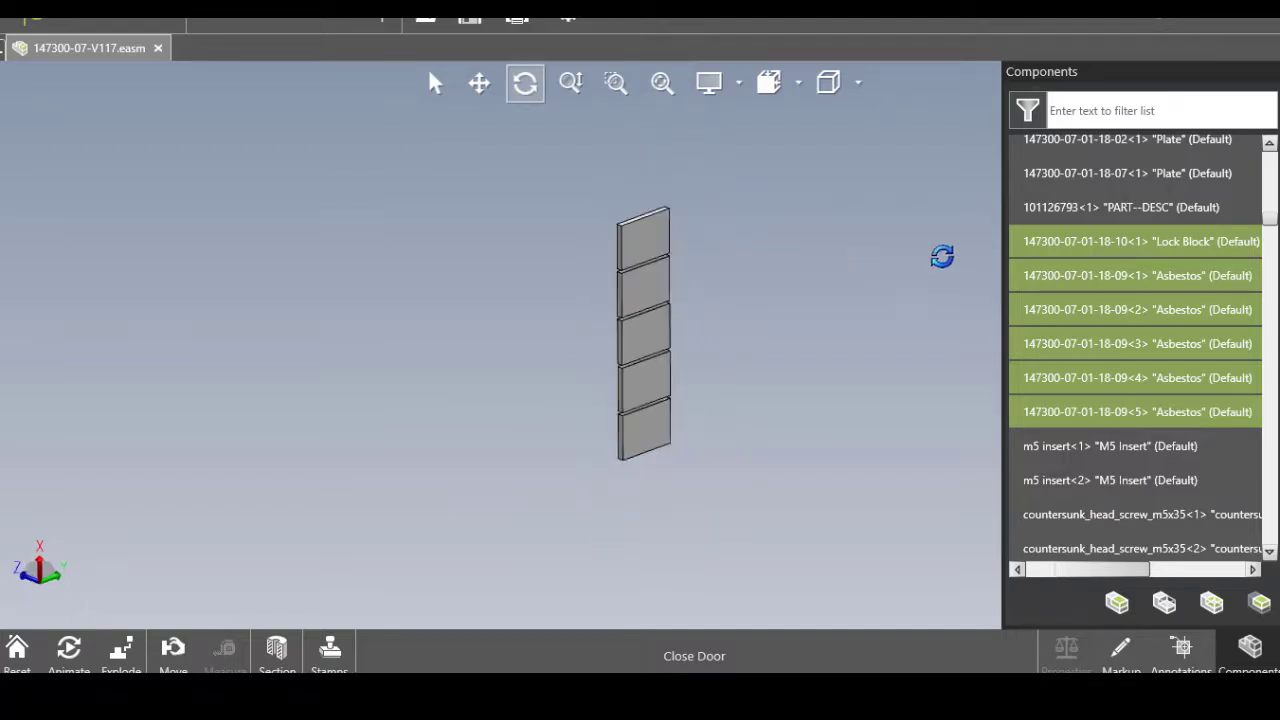
- Restore all hidden parts with Show All and tilt the cabinet to show its left side
right_click(734, 268)
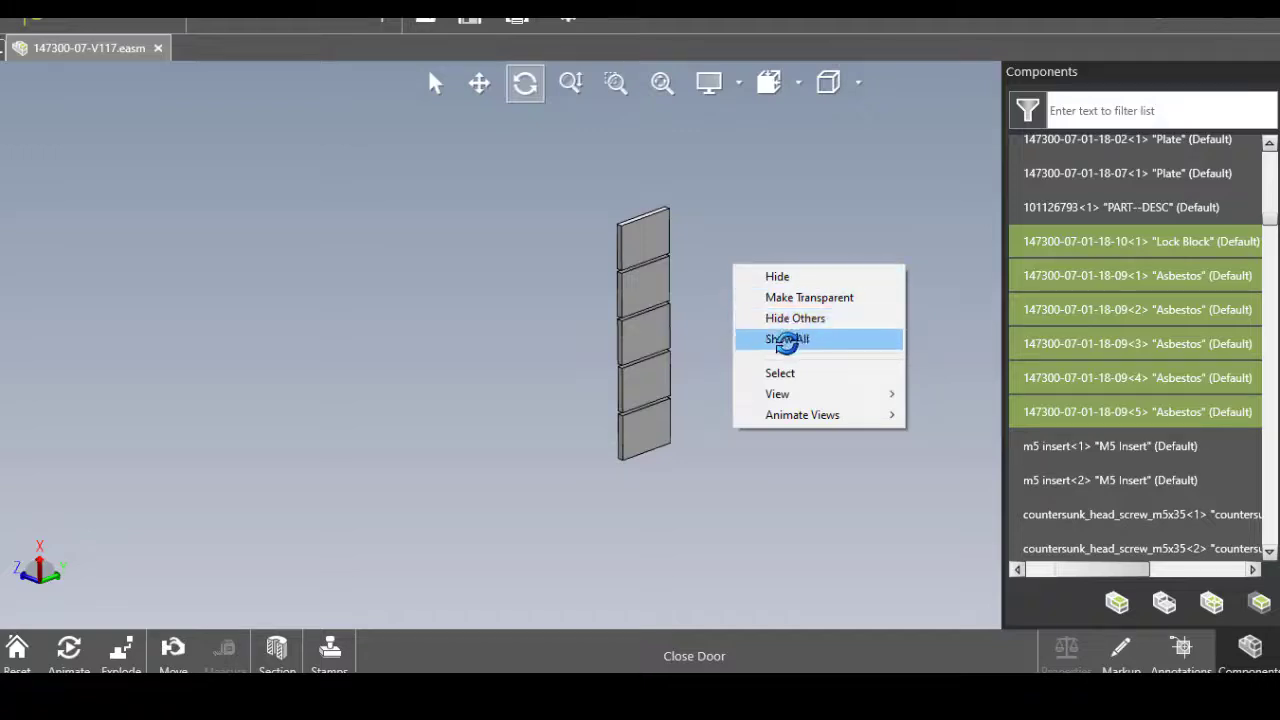
click(786, 340)
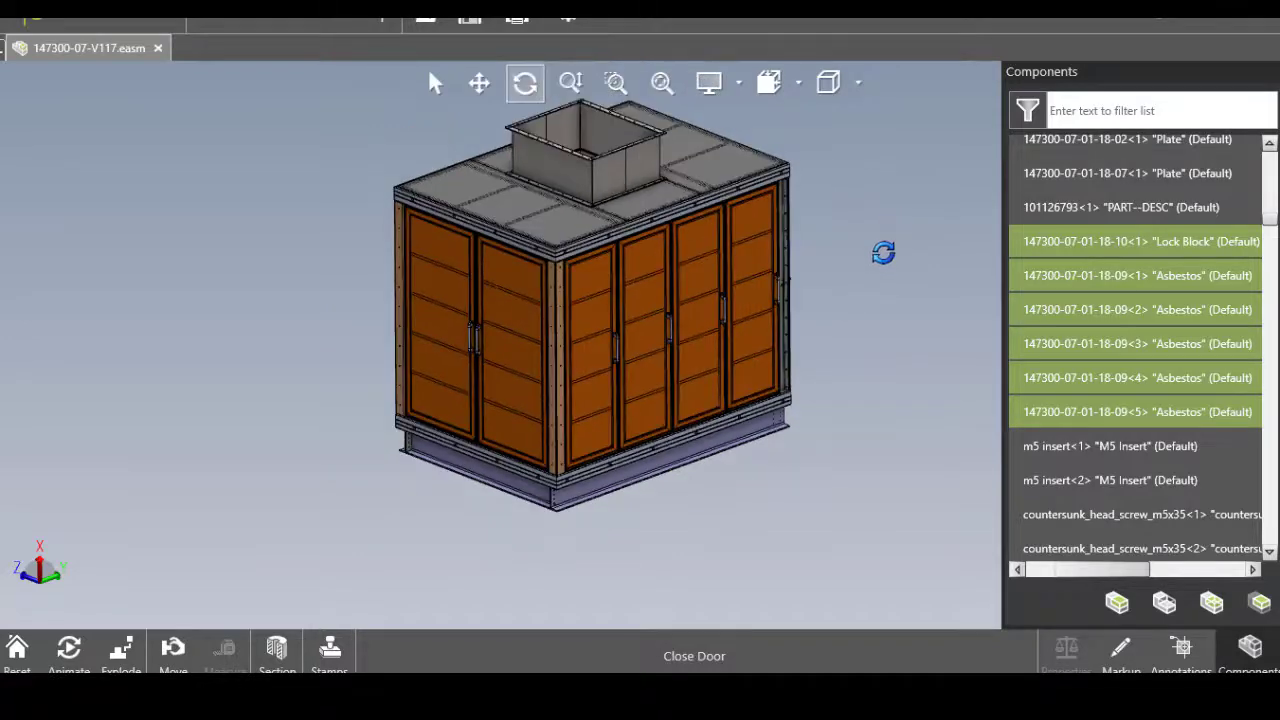
mouse_move(883, 251)
mouse_down()
mouse_move(817, 266)
mouse_move(847, 237)
mouse_up()
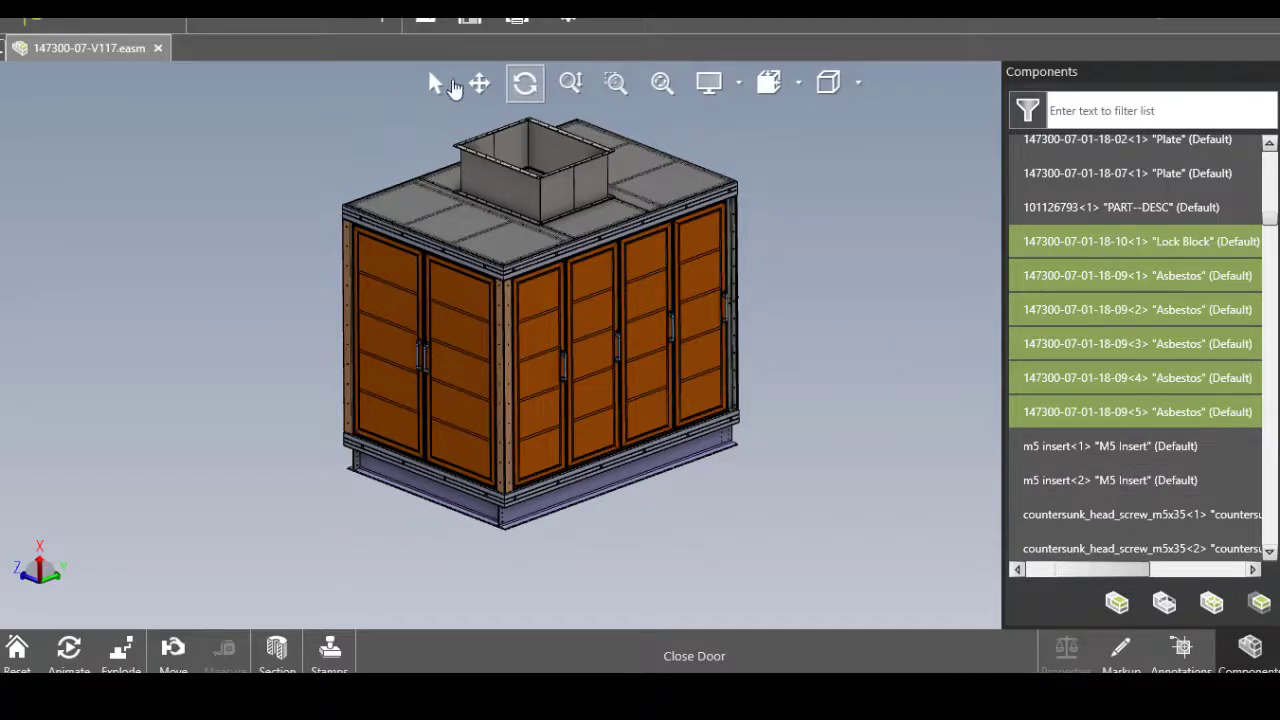
- Hide the duct on the cabinet roof
click(436, 83)
click(513, 177)
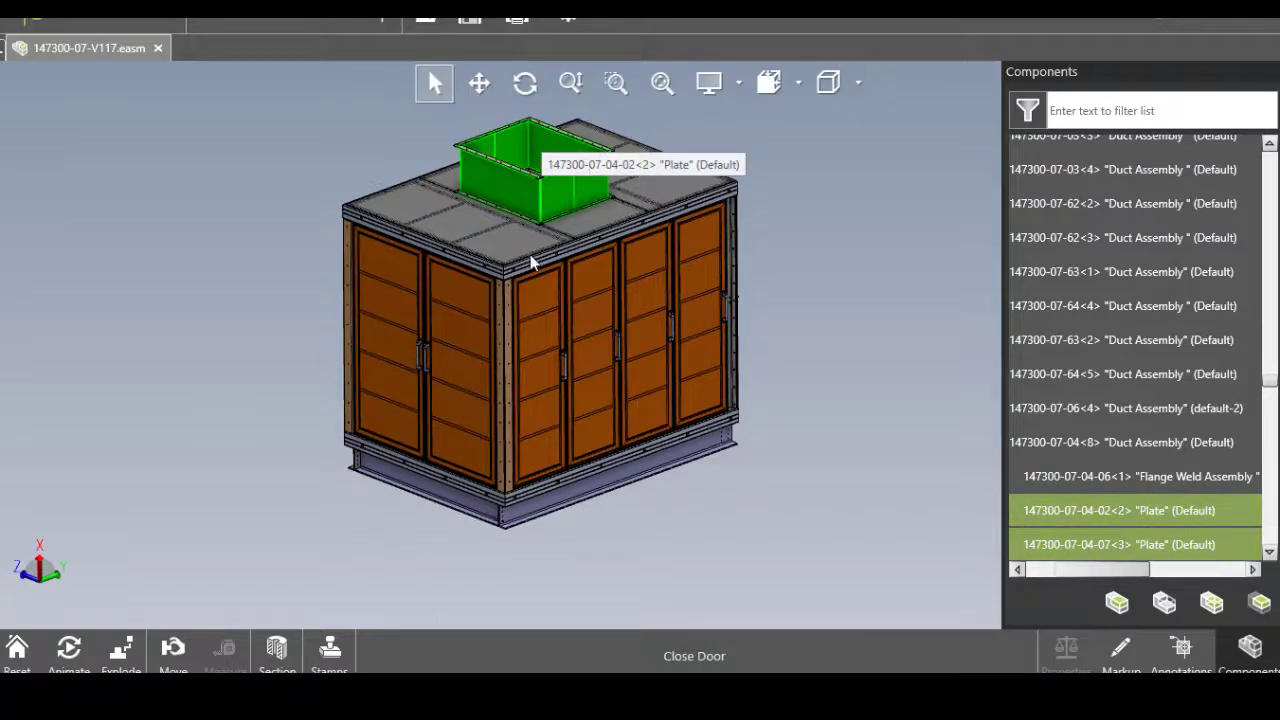
right_click(534, 190)
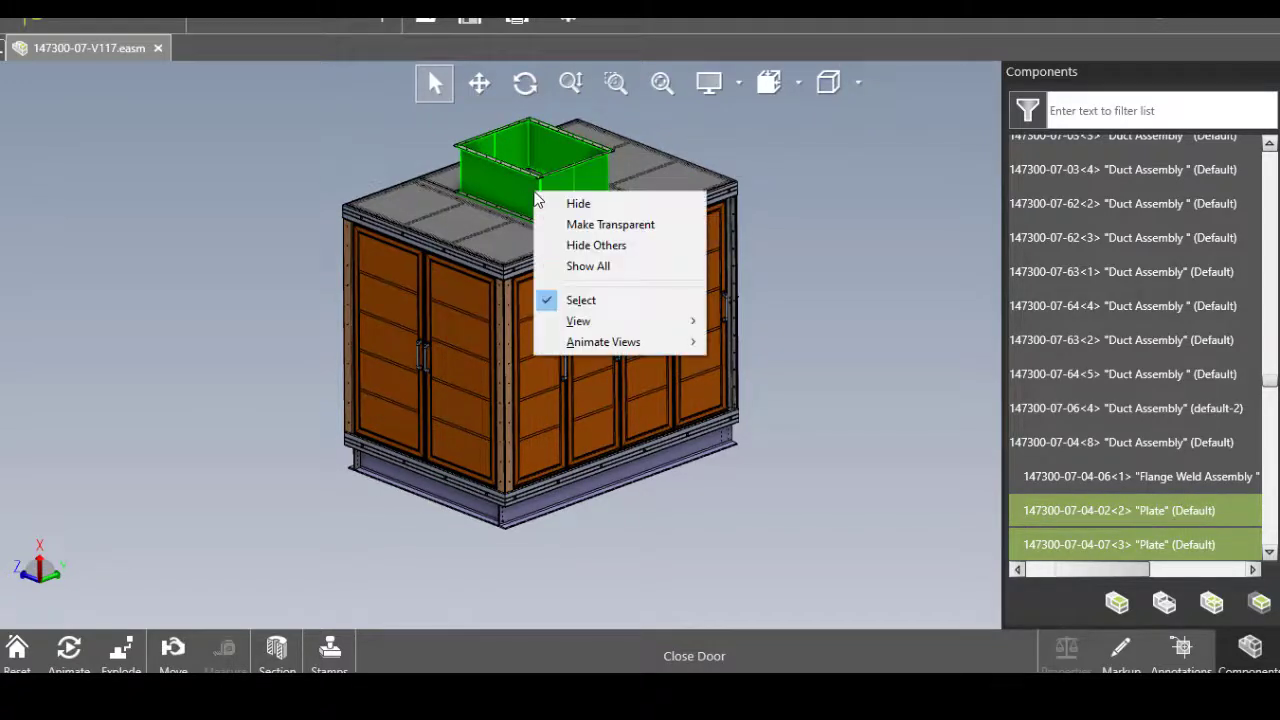
click(573, 206)
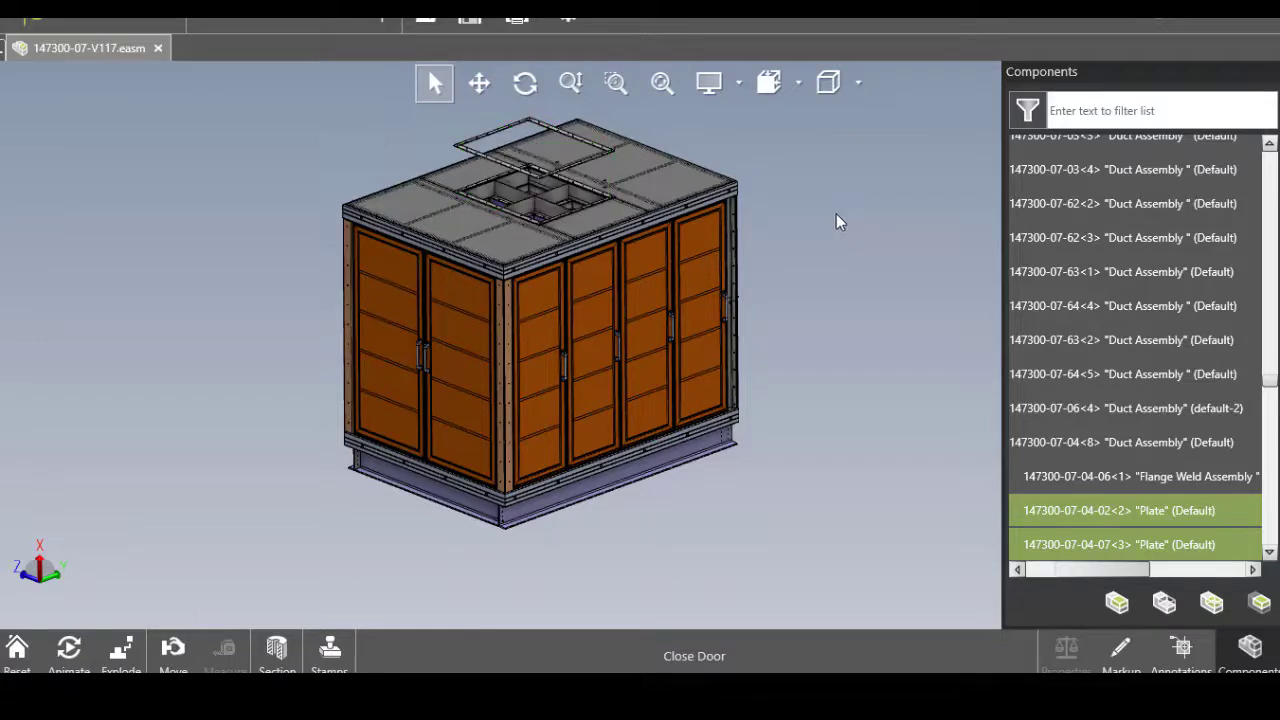
- Select the front base channel and hide it with the Delete key
click(476, 510)
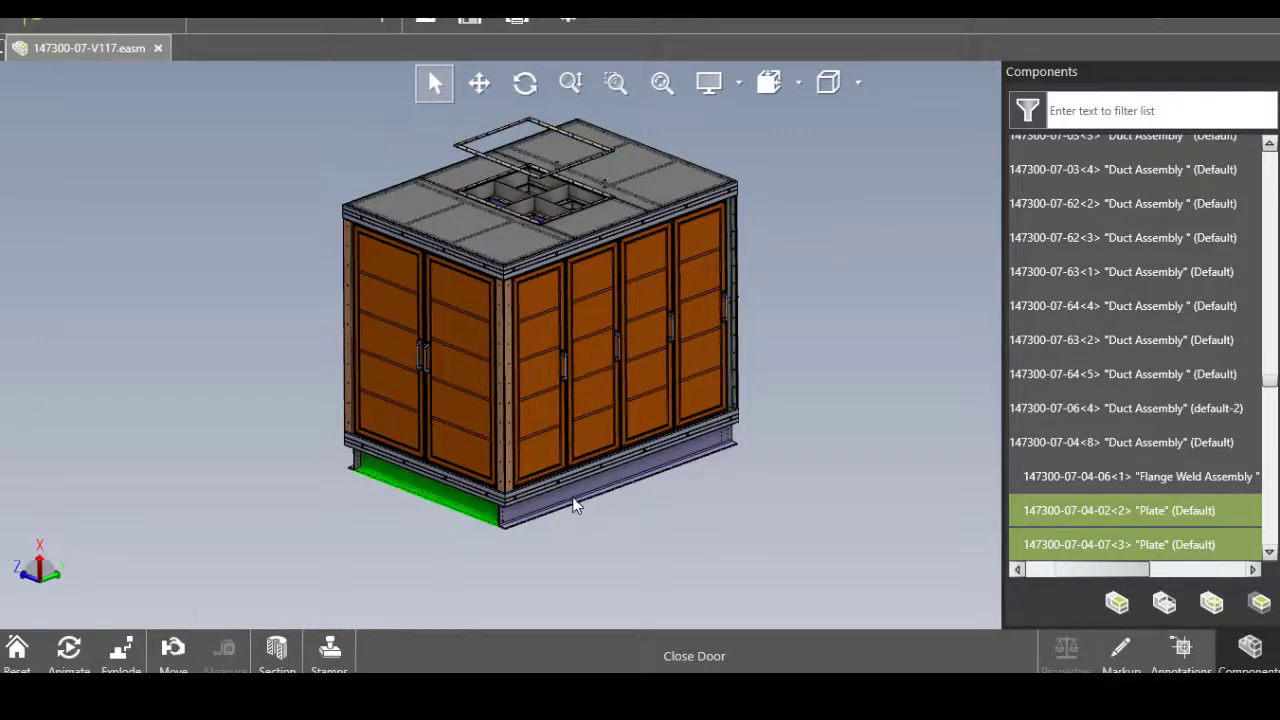
ctrl+click(665, 448)
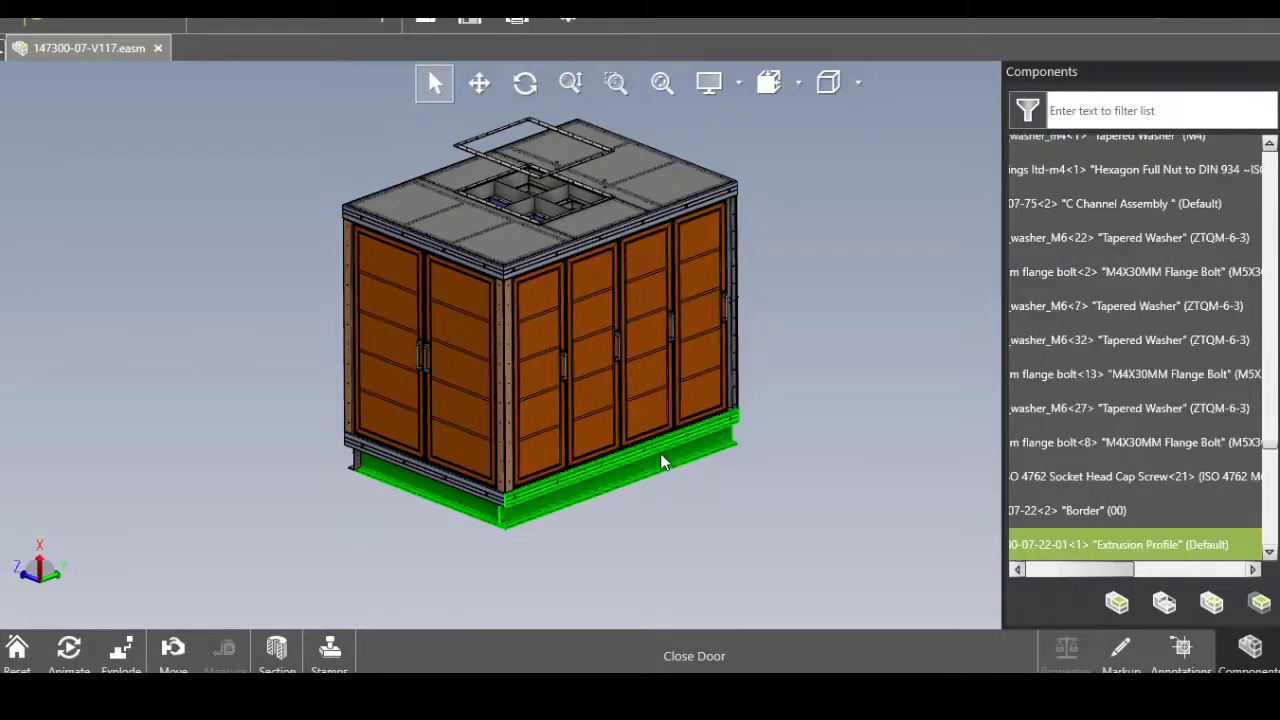
ctrl+click(660, 453)
right_click(660, 458)
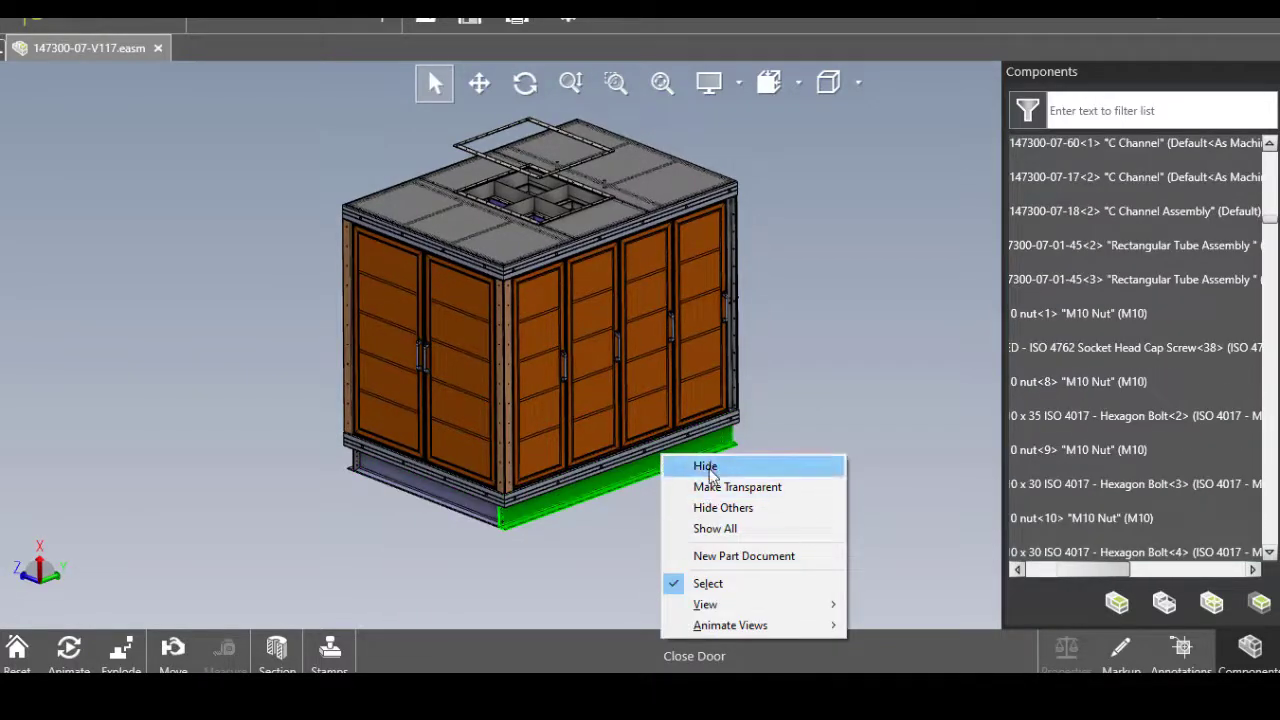
click(848, 383)
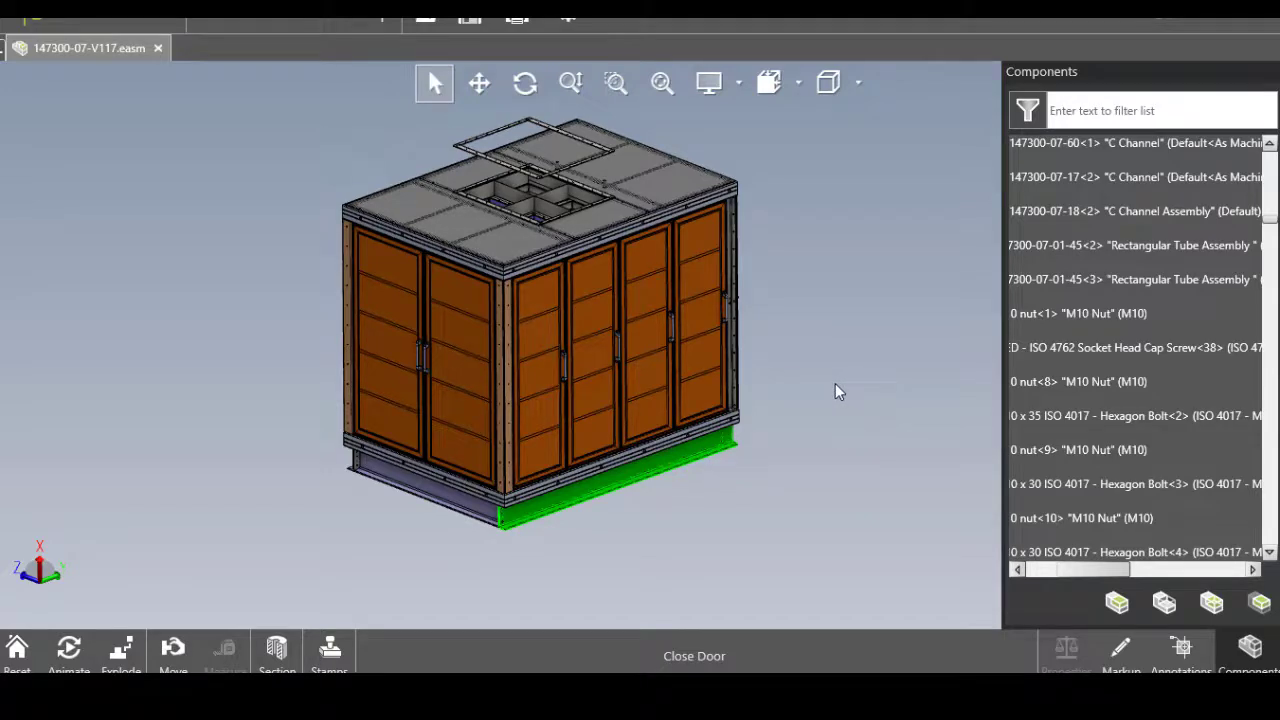
key(Delete)
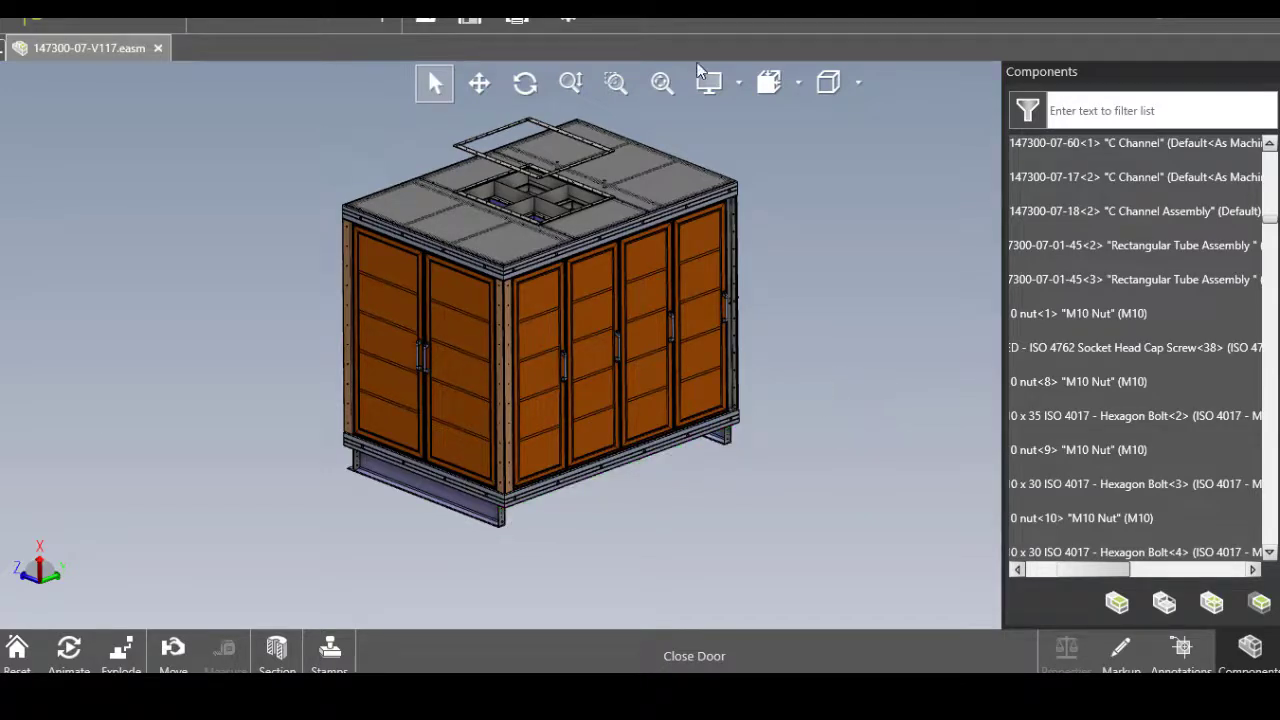
- Reset to the default view, then orbit to face the orange doors and cabinet top
click(17, 648)
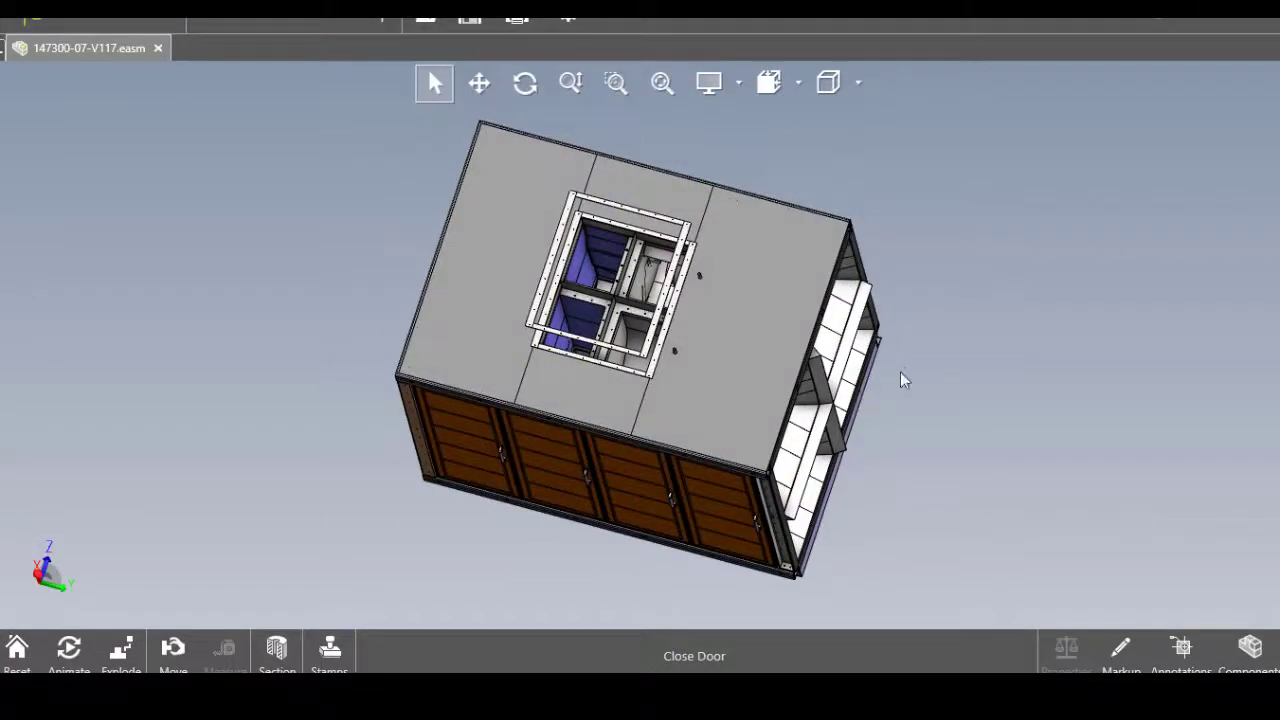
click(524, 90)
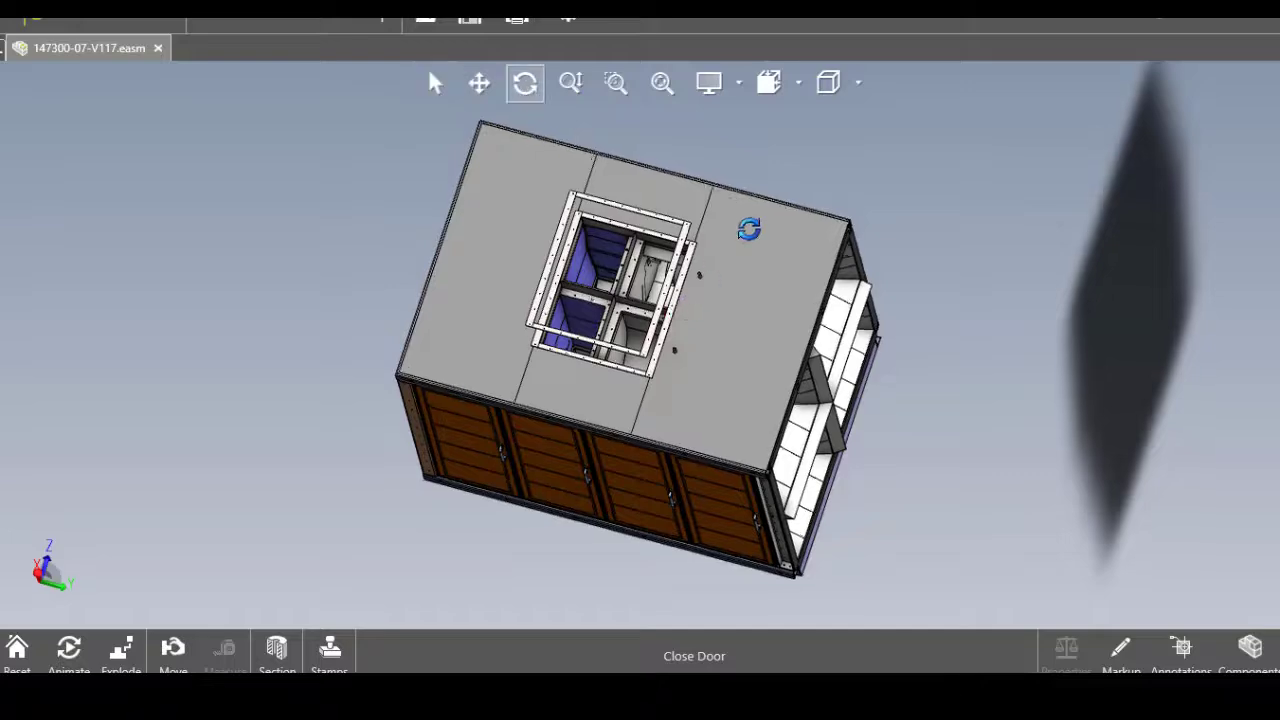
drag(748, 223, 606, 344)
drag(586, 386, 715, 330)
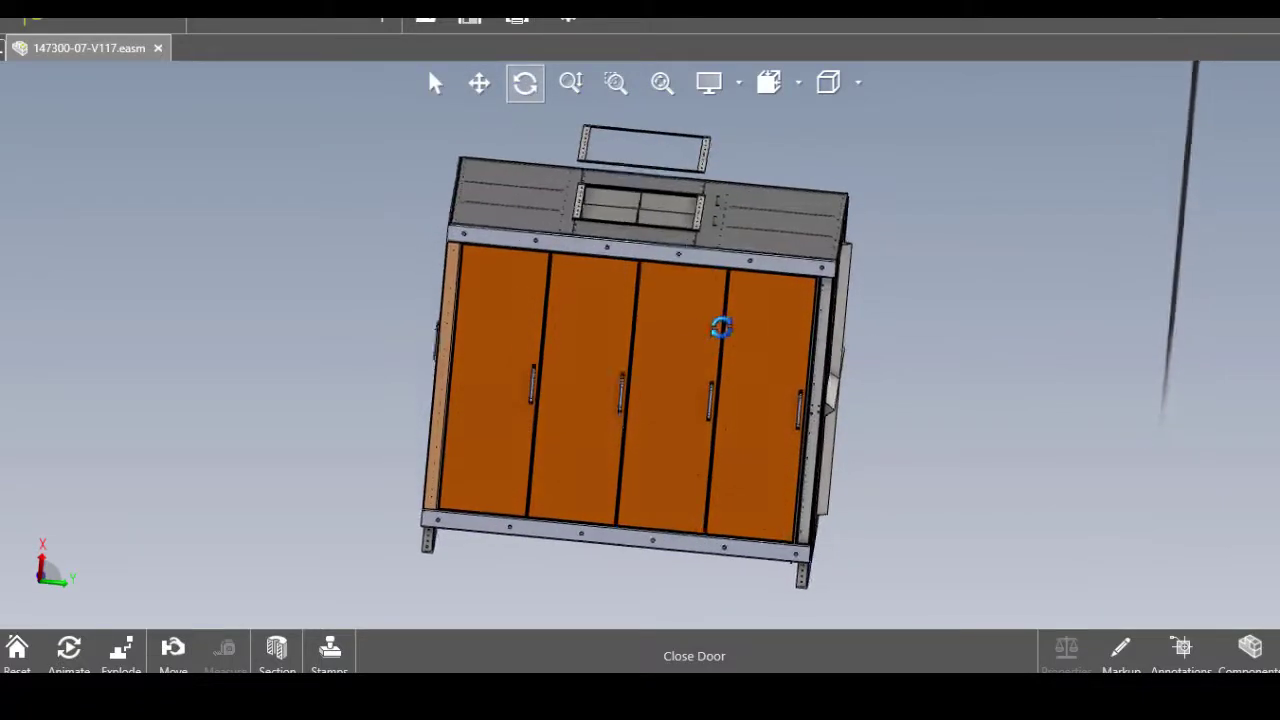
- Show all hidden parts and turn the cabinet to reveal its open side
right_click(722, 326)
click(760, 338)
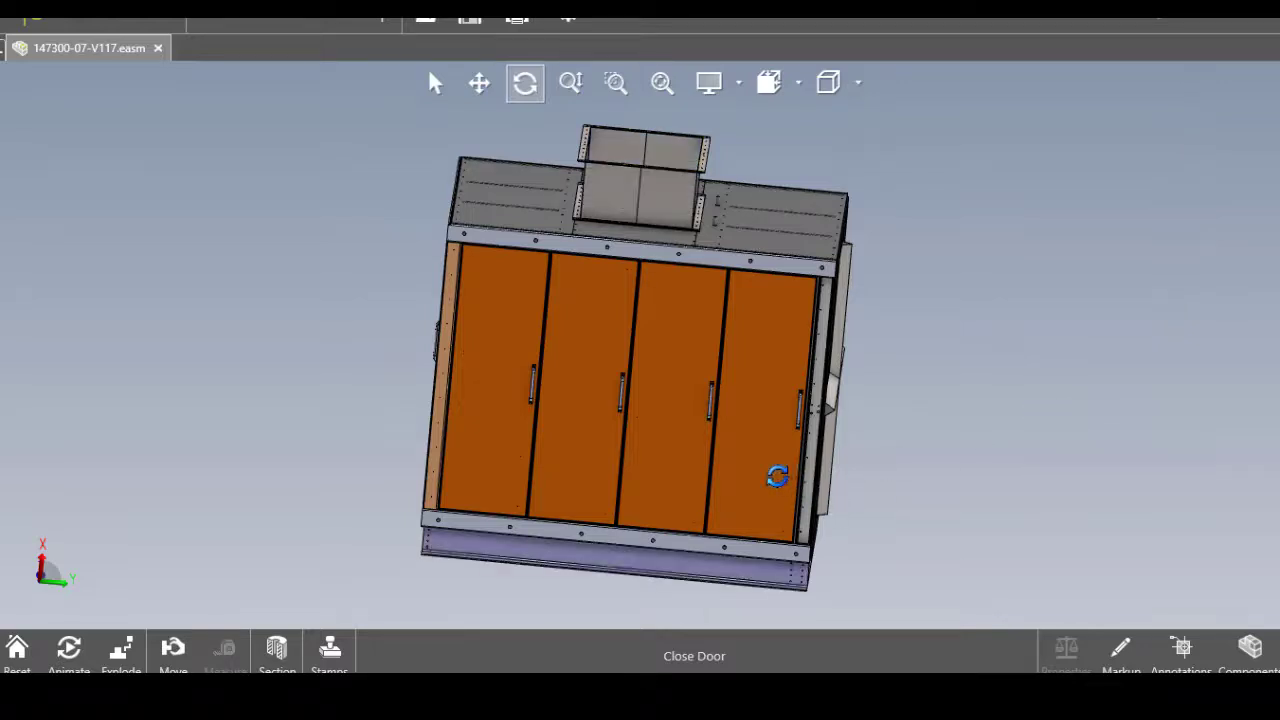
drag(1176, 509, 1050, 400)
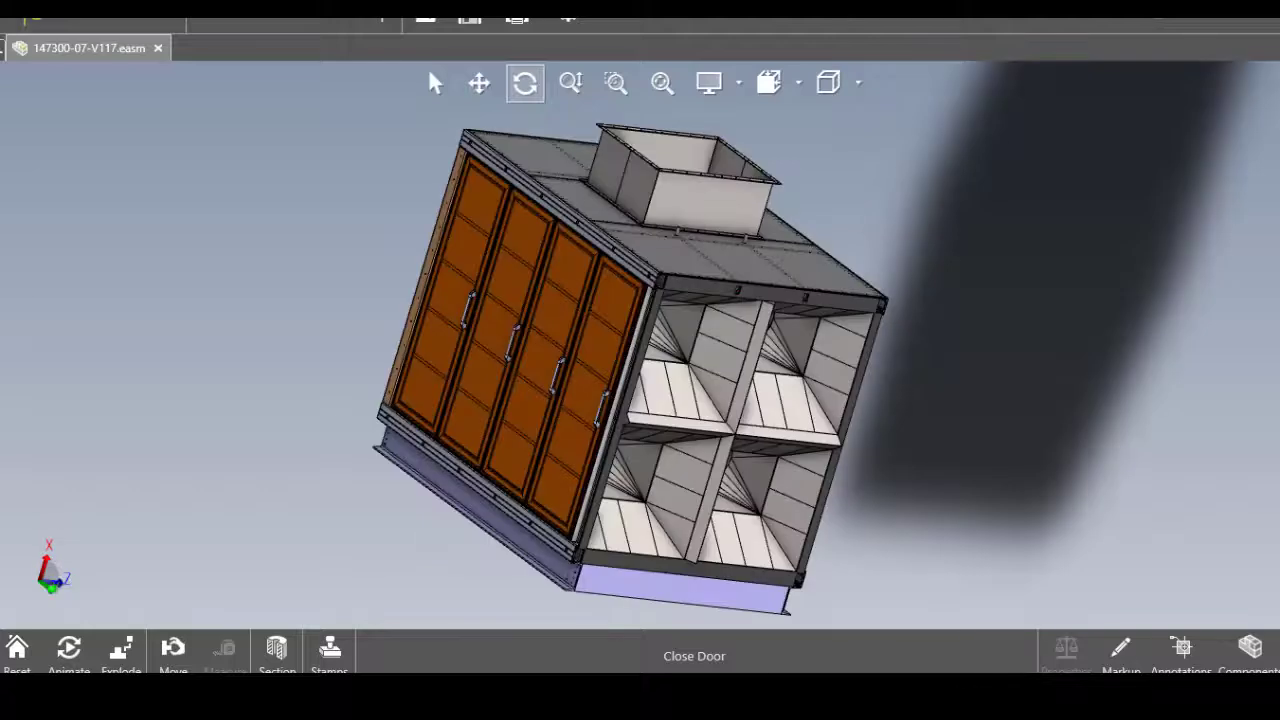